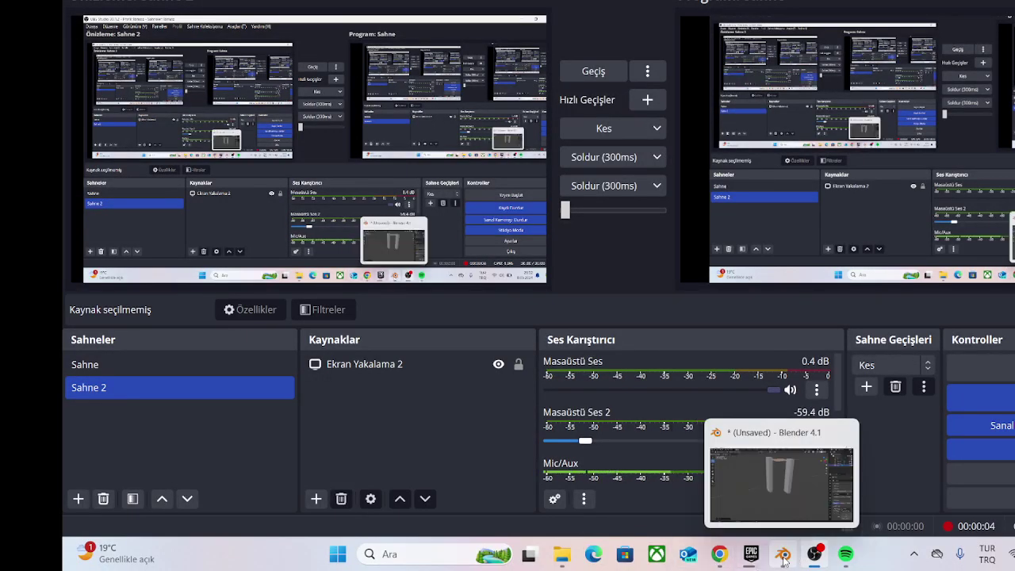
Step: Switch from OBS Studio to the unsaved Blender scene with the two pillars and plane
left_click(782, 559)
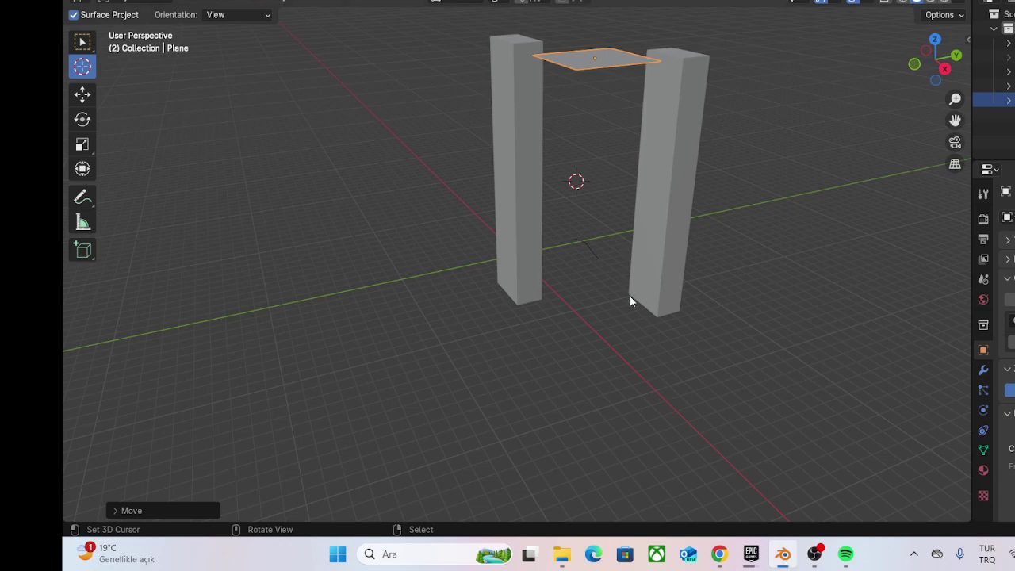
Step: Duplicate the plane into shelves near the base, at mid-height and higher between the pillars
key("shift")
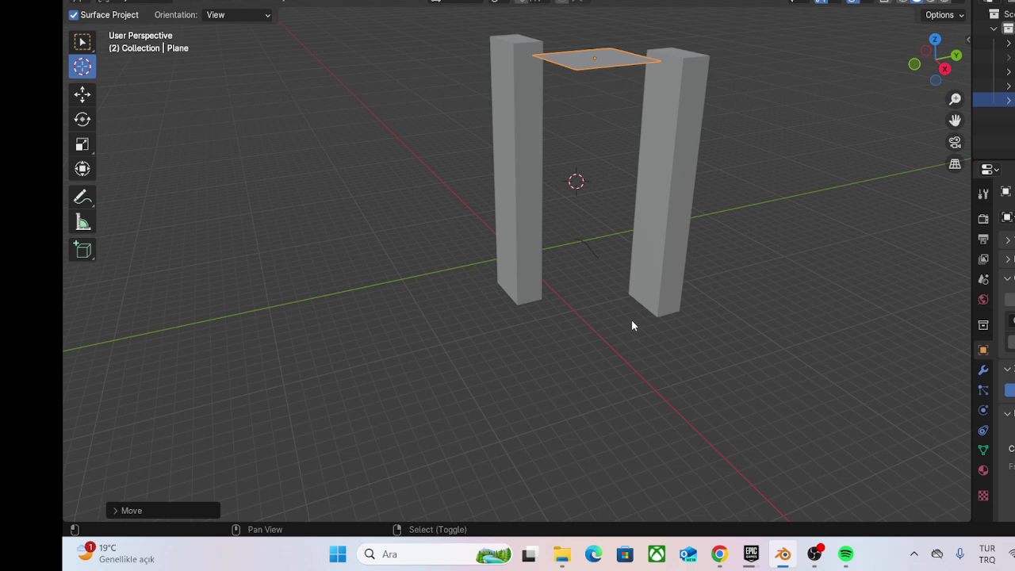
key("shift+d")
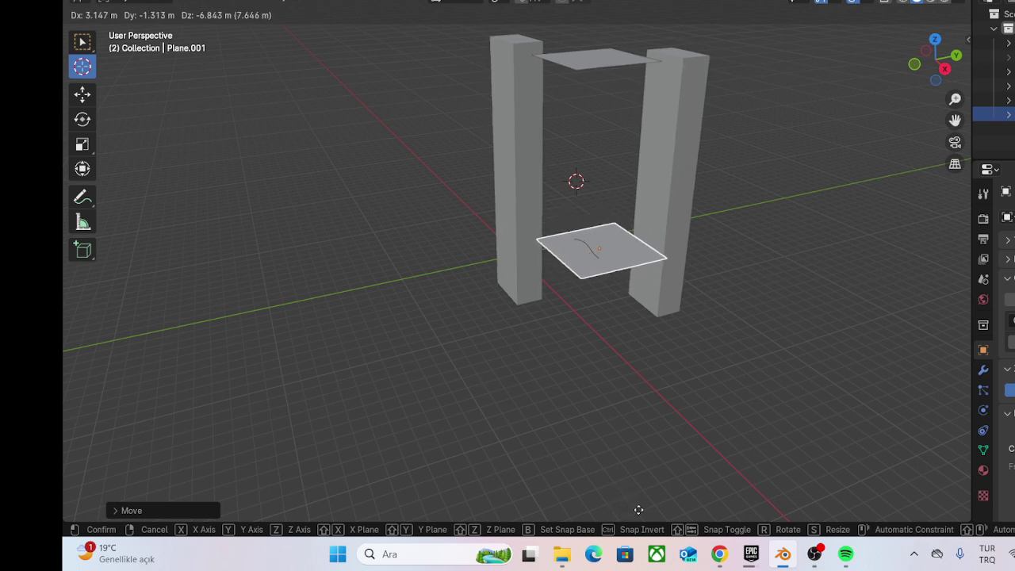
left_click(633, 518)
key("shift+d")
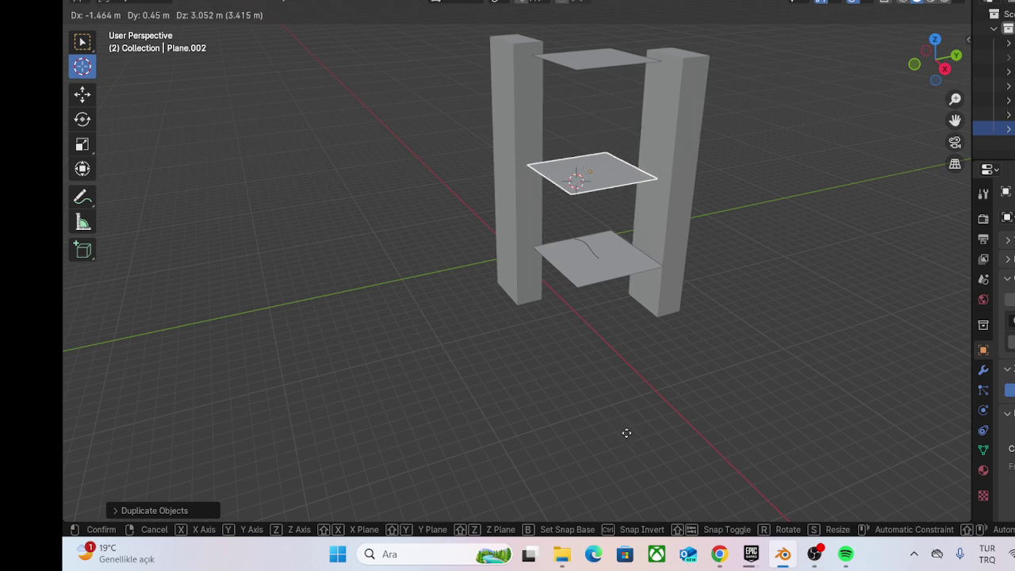
left_click(624, 426)
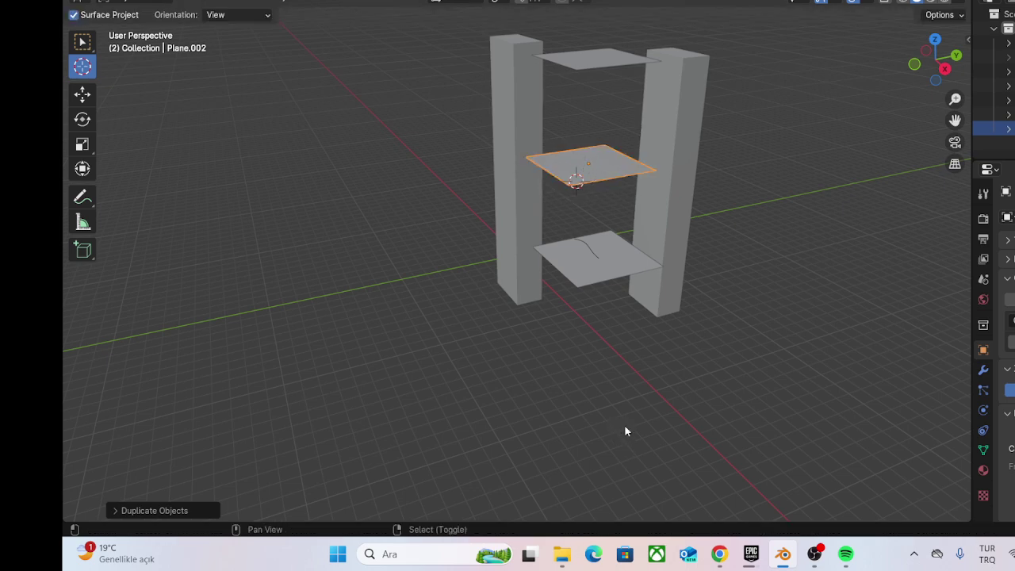
key("shift+d")
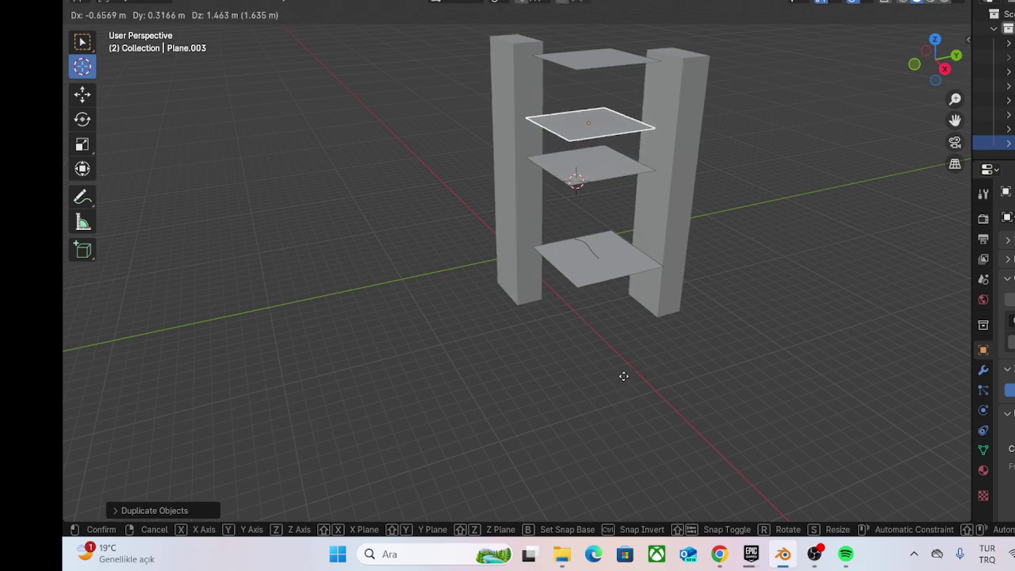
left_click(625, 379)
Step: Add two more shelf copies above the top and bottom shelves, then delete the extra plane
key("shift+d")
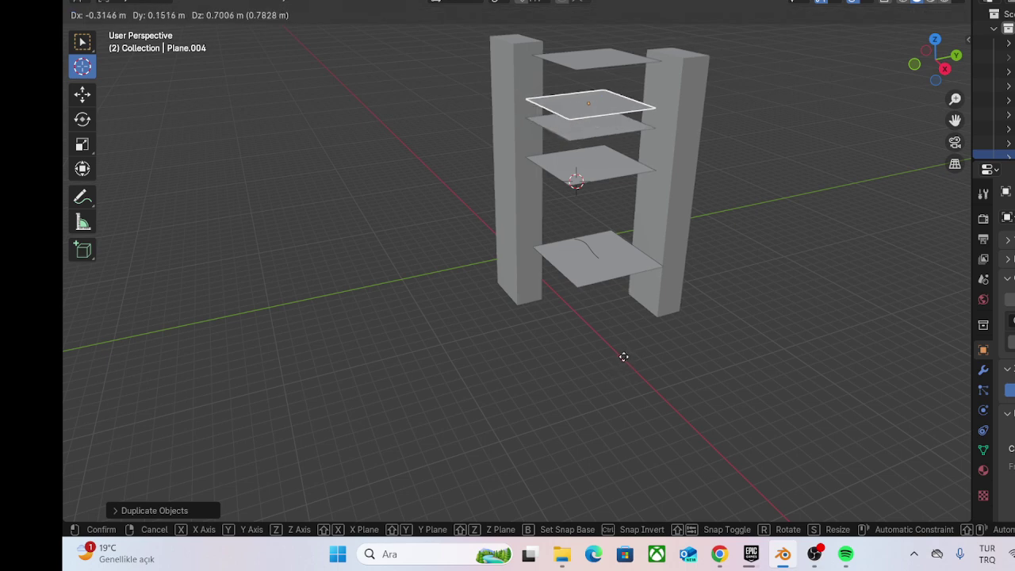
left_click(624, 353)
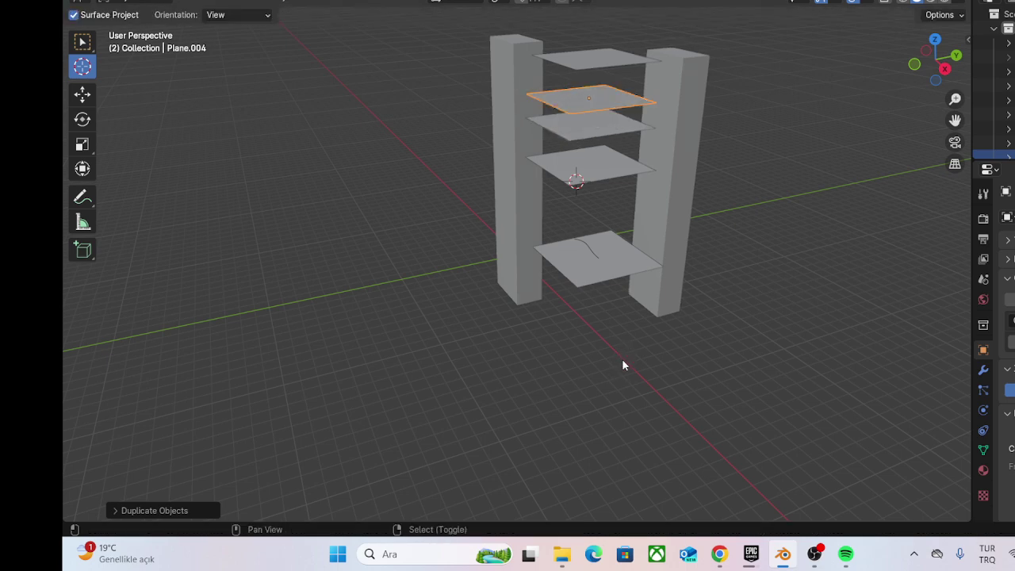
key("shift+d")
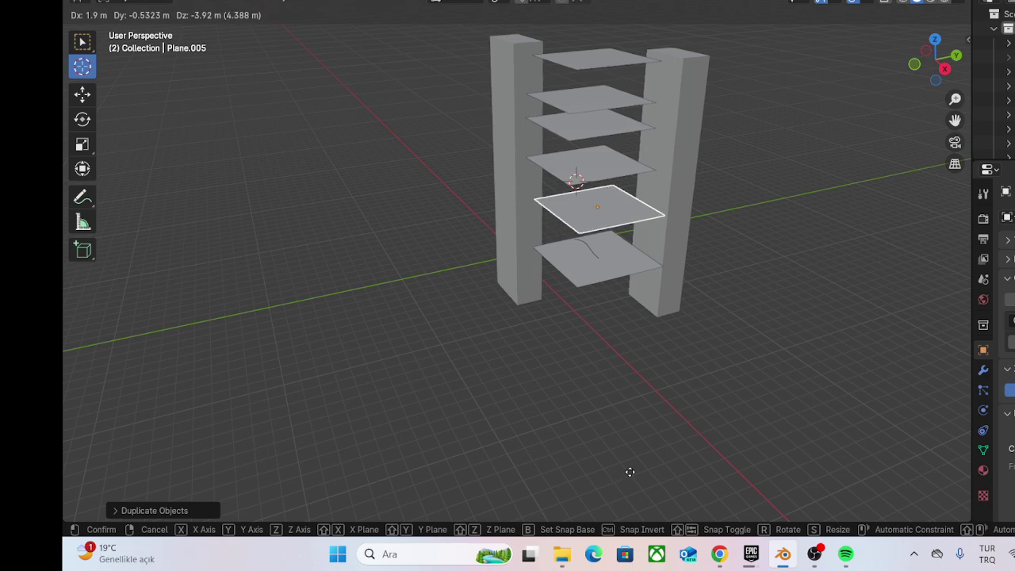
left_click(625, 471)
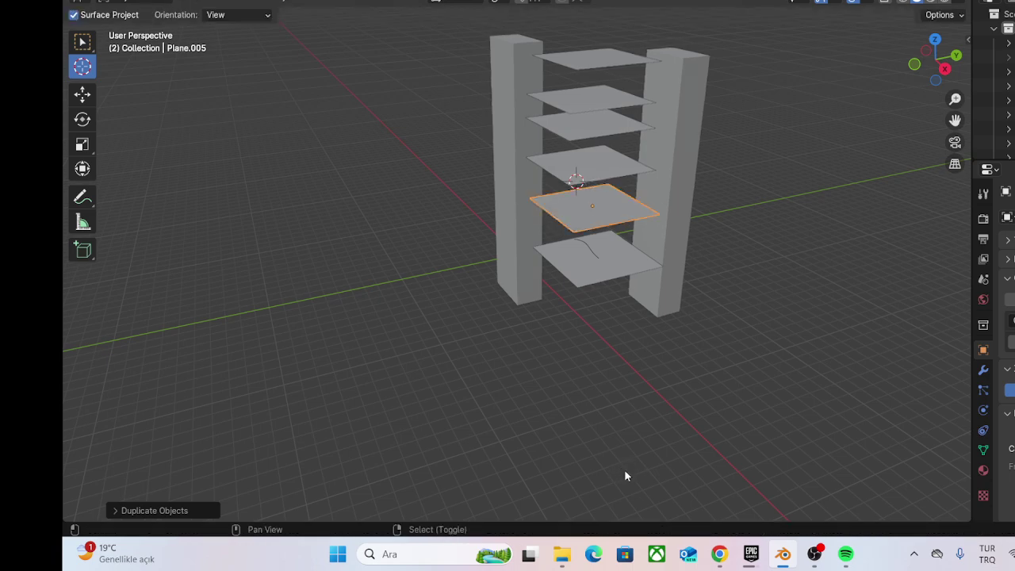
key("x")
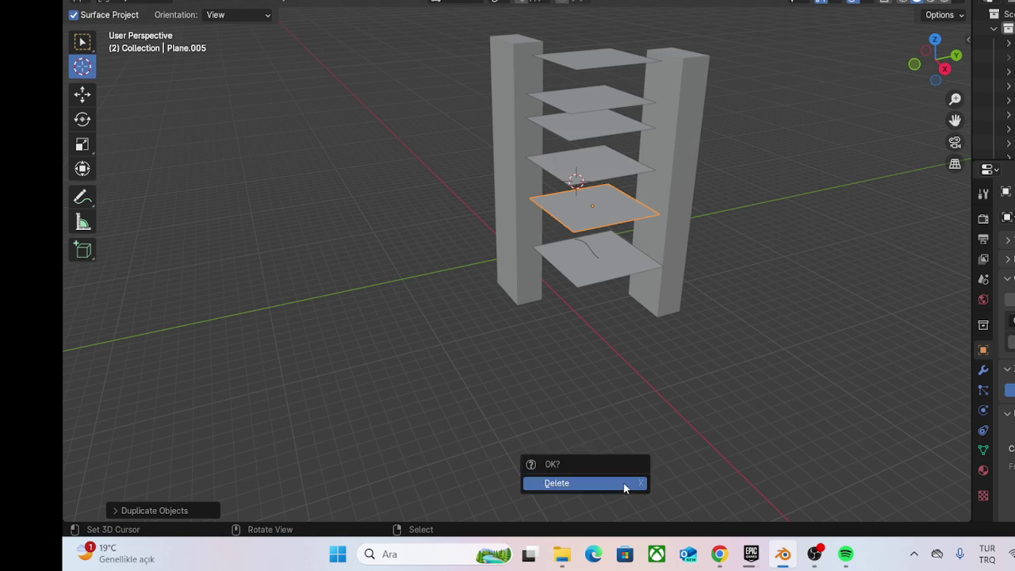
left_click(623, 482)
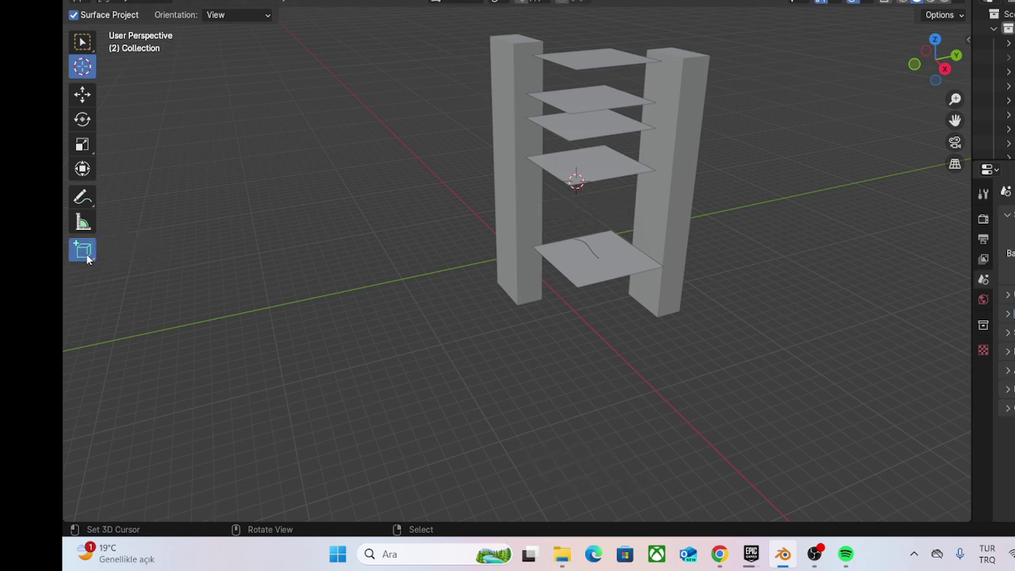
Step: Switch to the Add Cube tool, undoing and restoring the shelf objects
left_click_drag(82, 252, 103, 261)
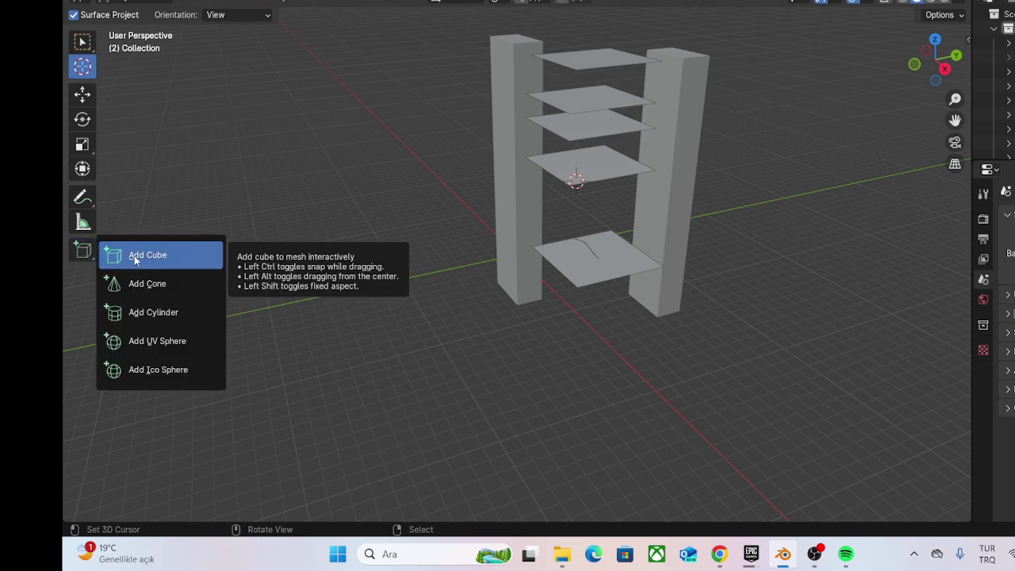
left_click(135, 259)
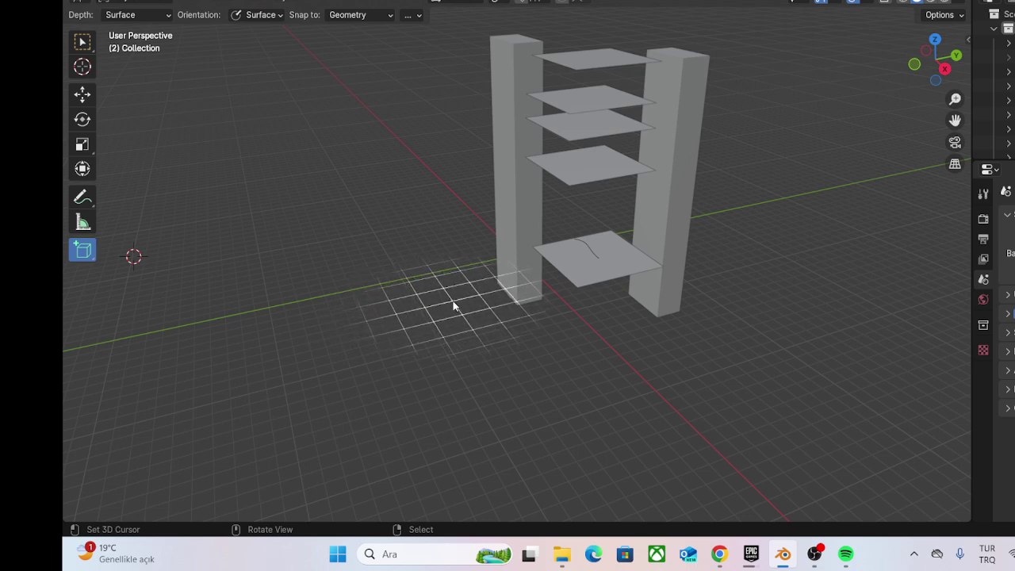
key("Caps_Lock")
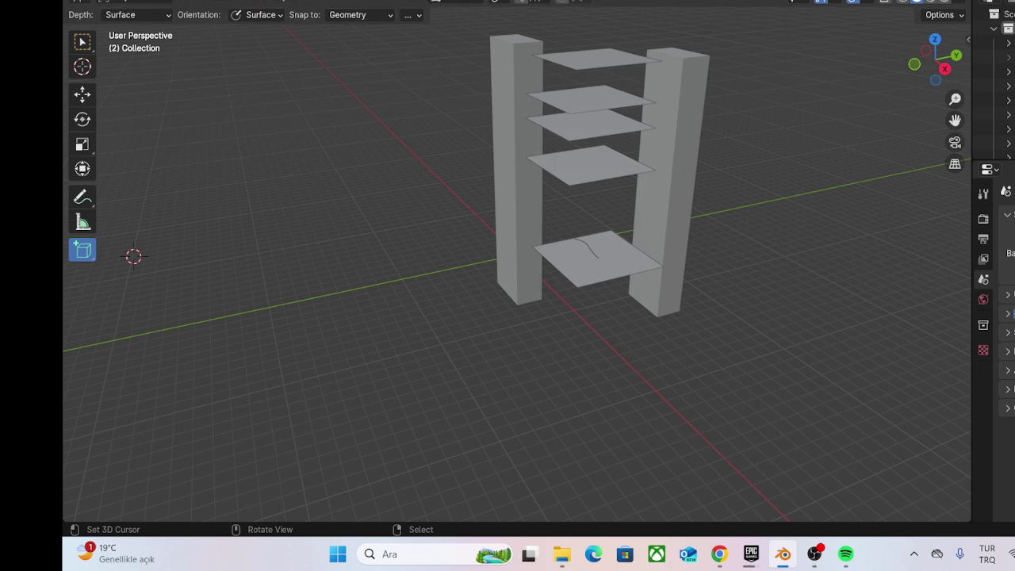
key("ctrl+z")
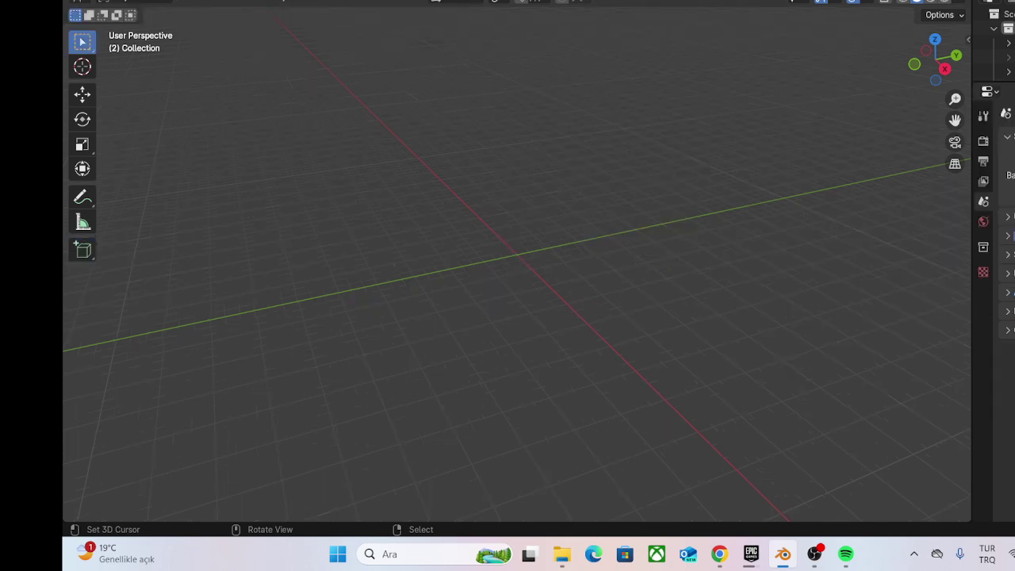
key("ctrl+shift+z")
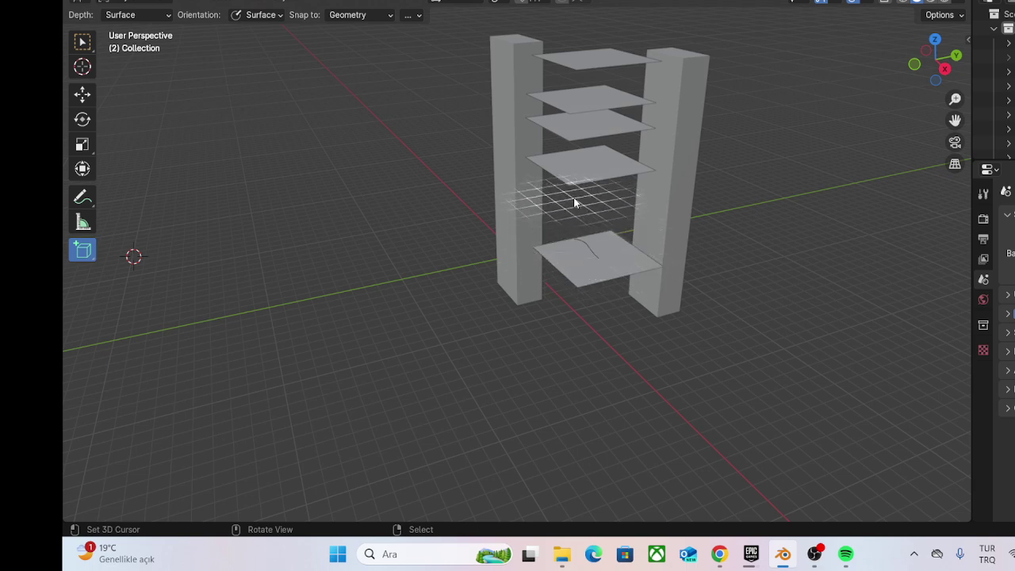
Step: Draw a thin slab just above the bottom shelf, reposition it and clear its scale
left_click_drag(553, 214, 636, 216)
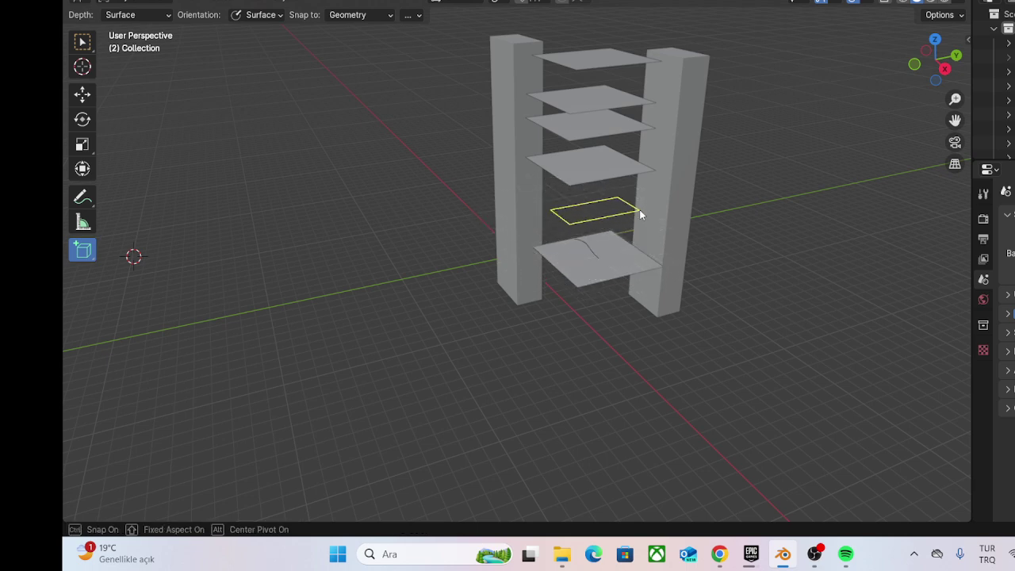
left_click(527, 215)
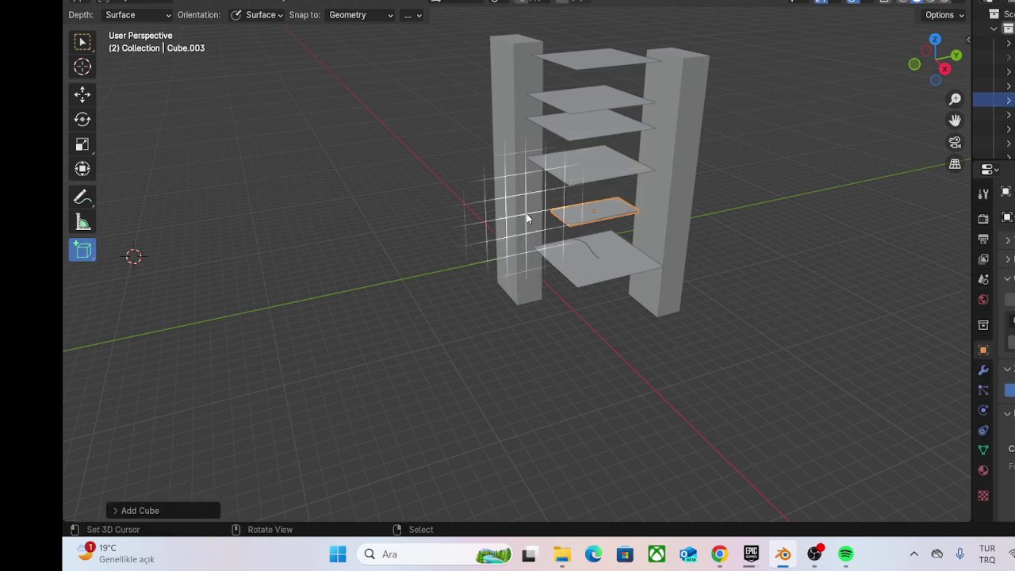
key("g")
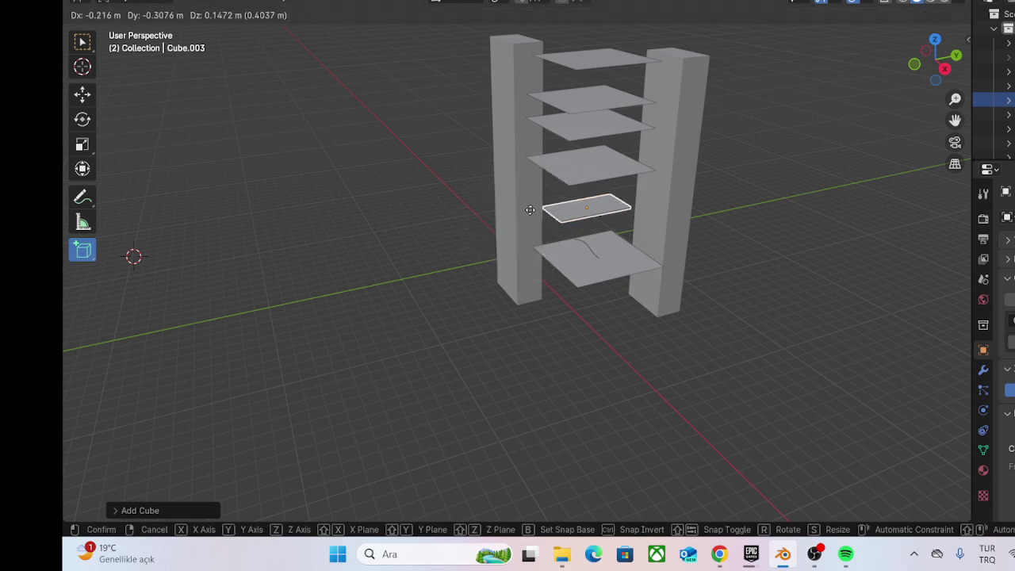
left_click(532, 213)
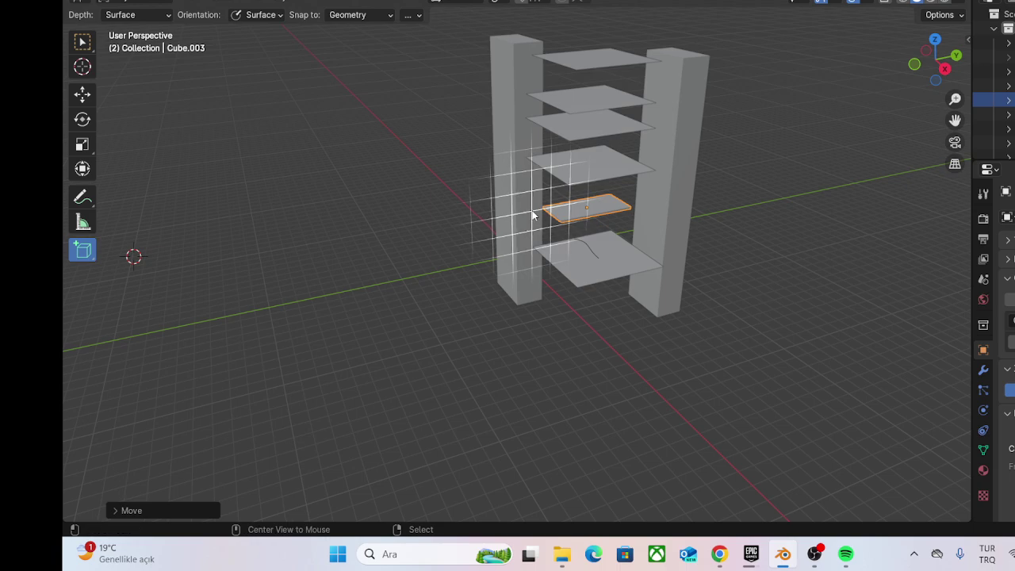
key("alt+s")
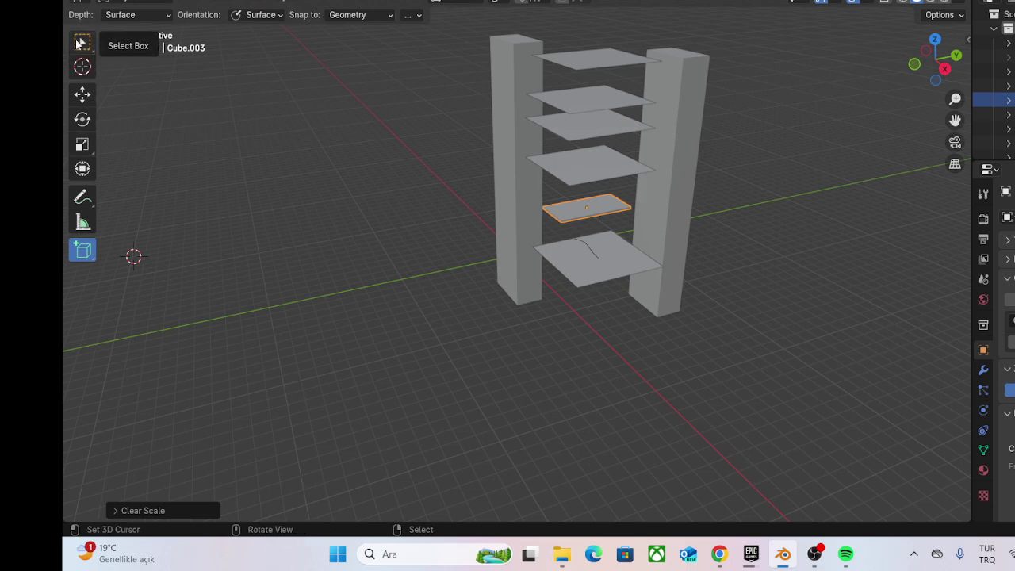
Step: With Select Box active, scale the slab to full shelf width and duplicate it upward
left_click(81, 42)
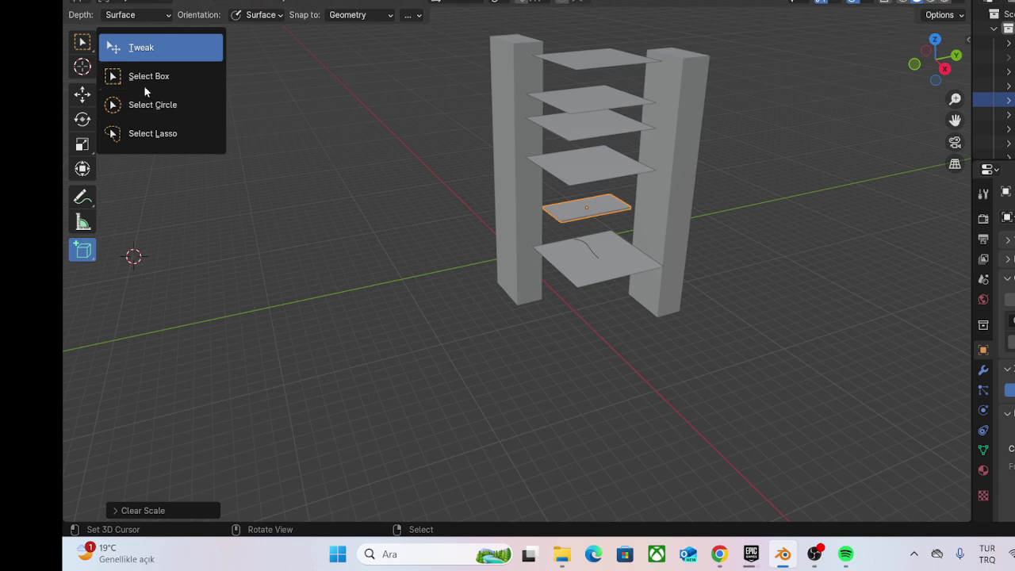
left_click(146, 75)
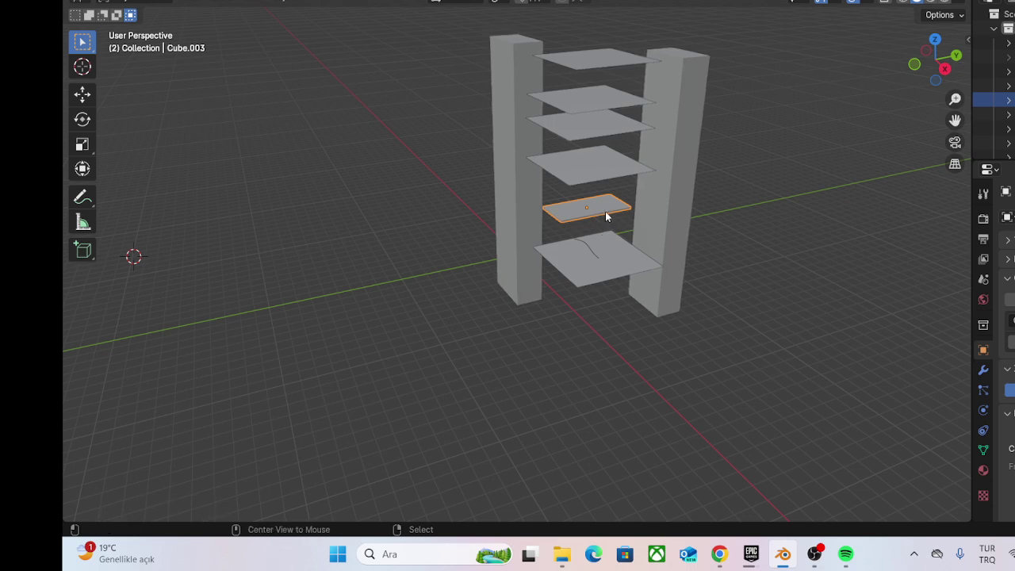
key("s")
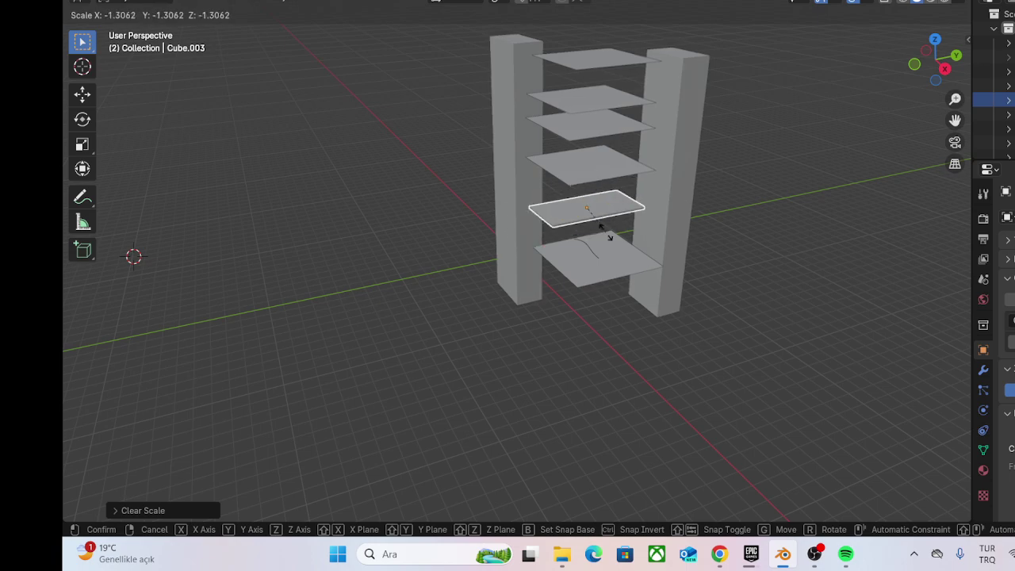
left_click(609, 240)
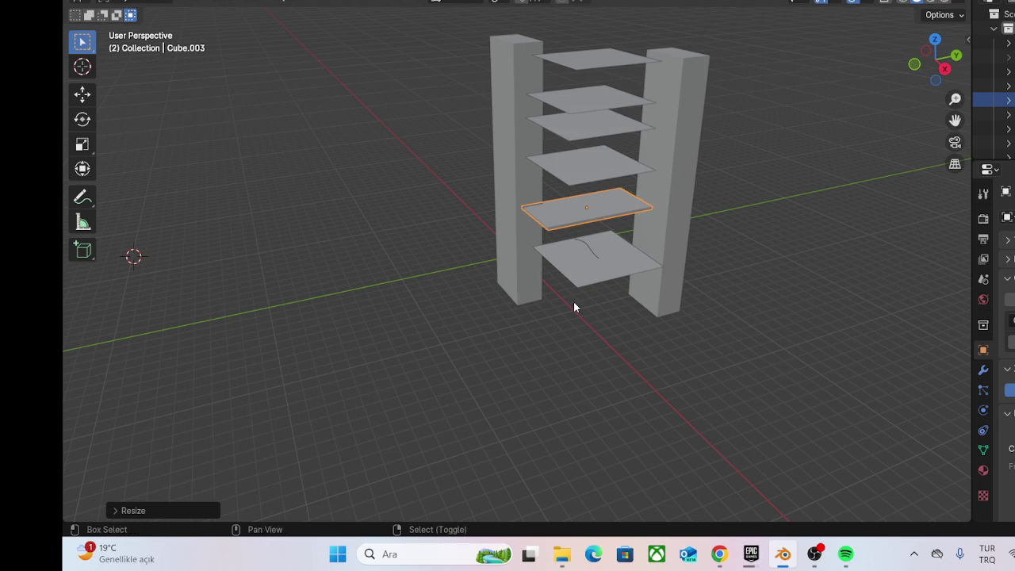
key("shift+d")
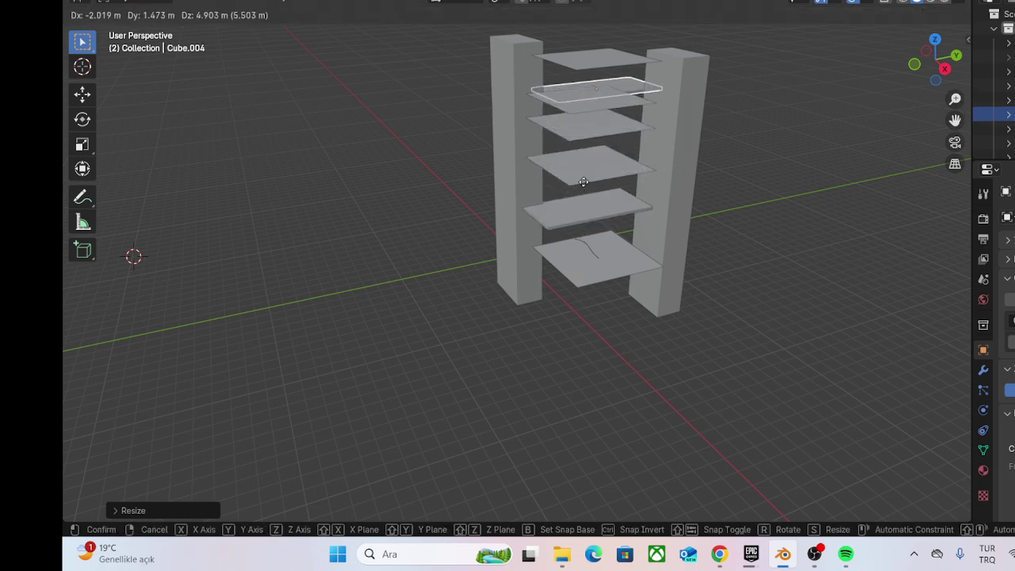
Step: Place the slab copy at the pillar tops and rotate it upright into a thin panel
left_click(583, 133)
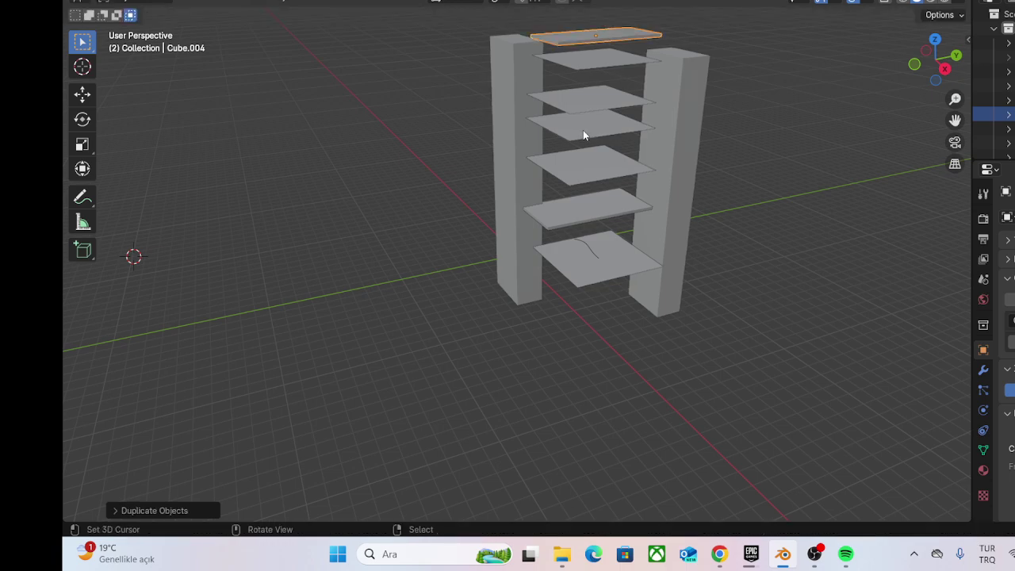
key("r")
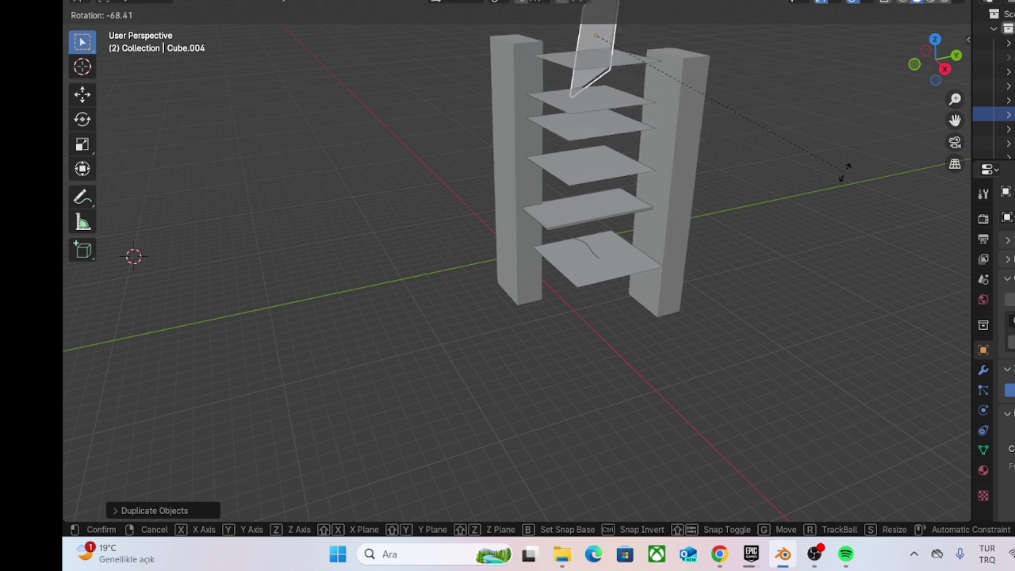
left_click(887, 149)
Step: Move the panel in front of the bottom shelf's left side and duplicate it
key("g")
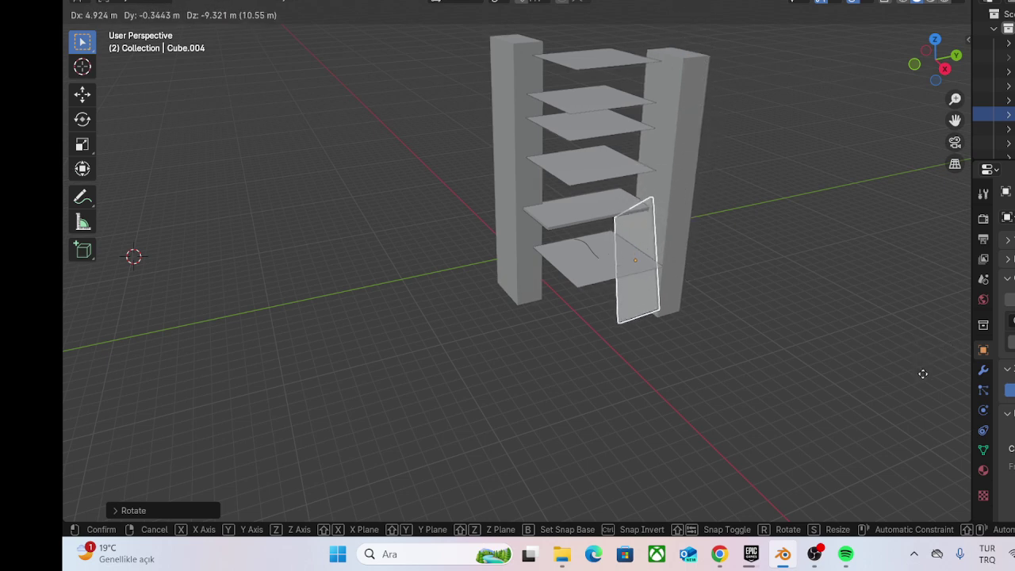
left_click(926, 378)
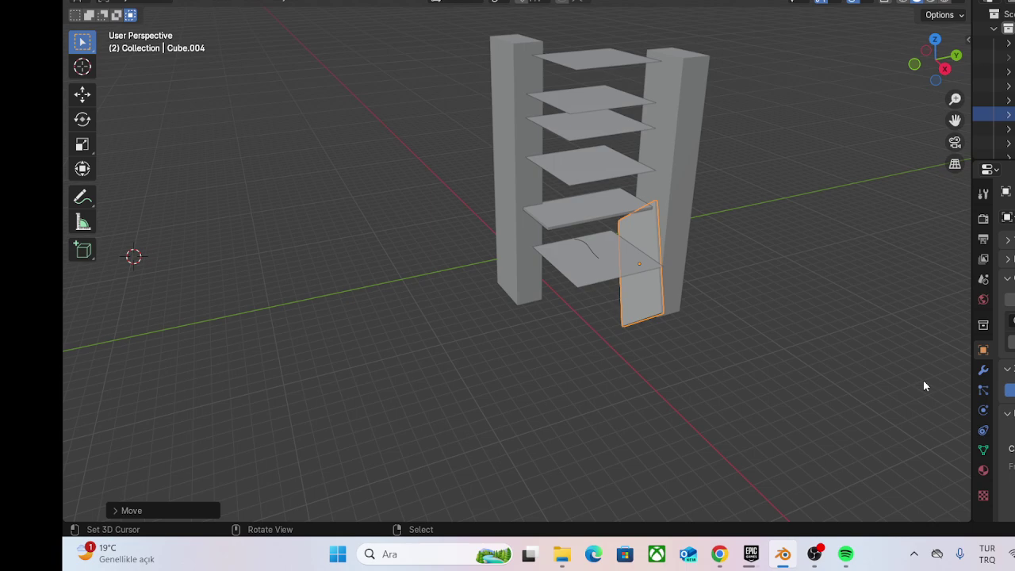
key("g")
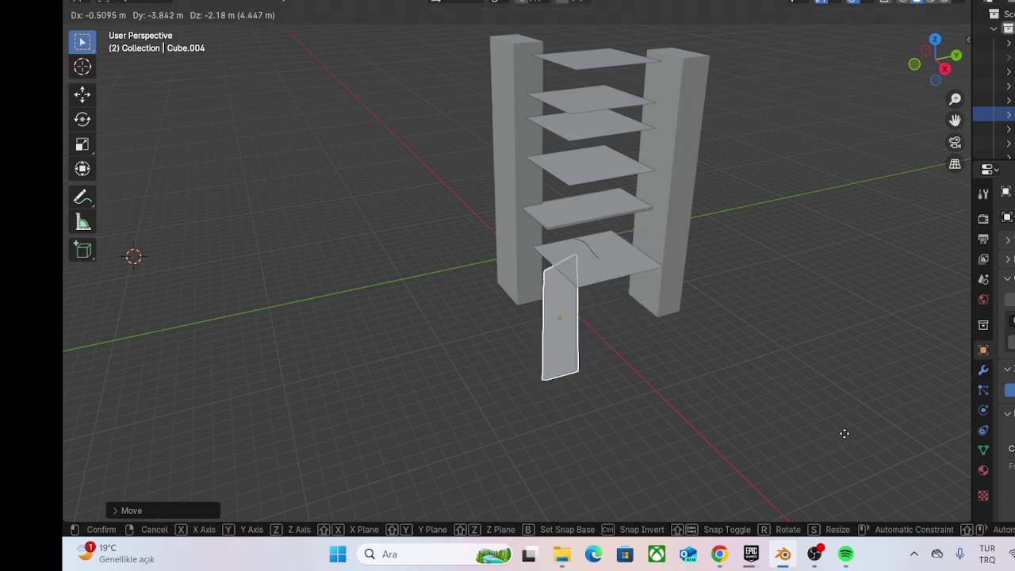
left_click(848, 430)
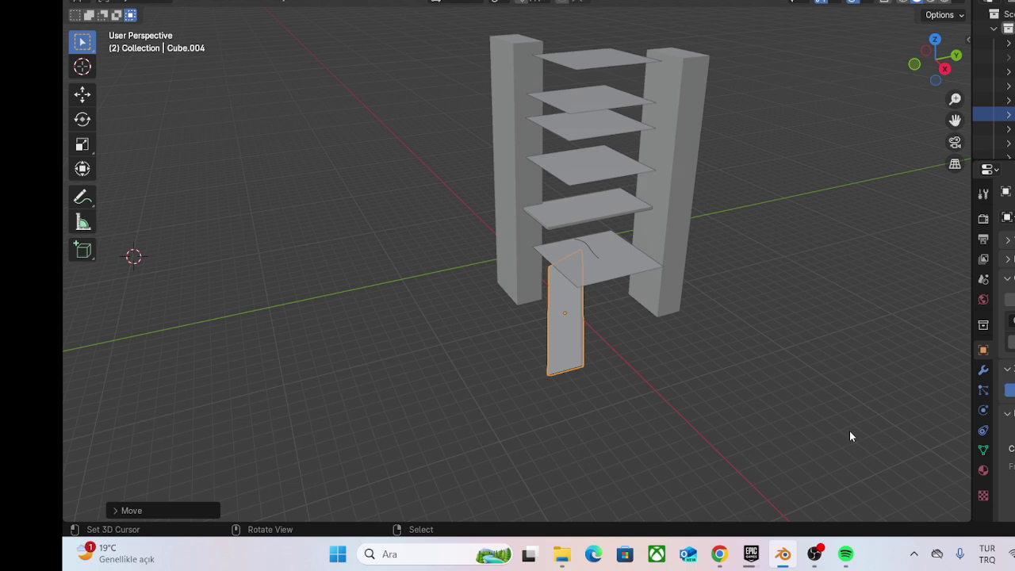
key("shift")
key("shift+d")
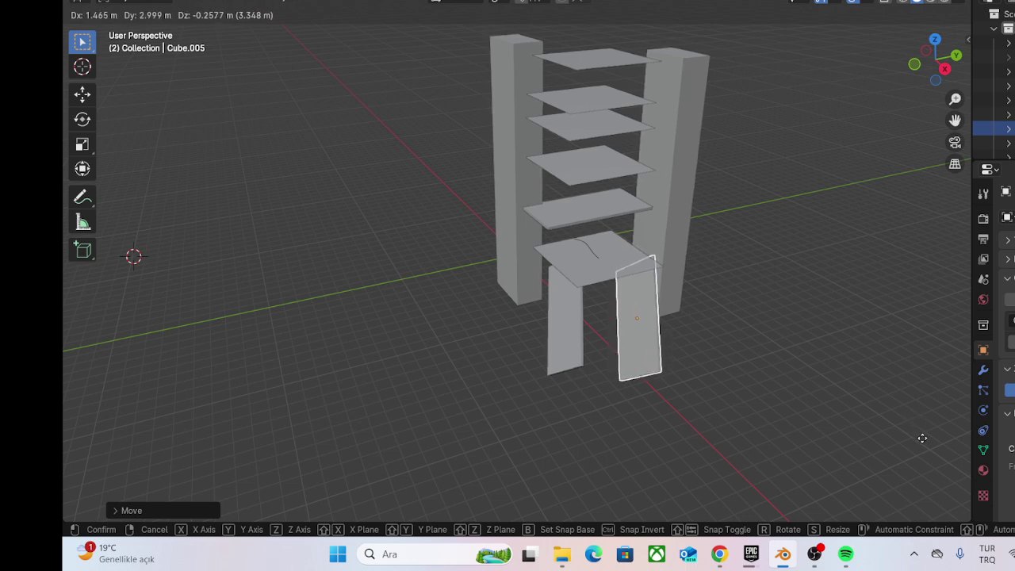
Step: Place the panel copy right of the first one and tilt it about 13 degrees
left_click(922, 440)
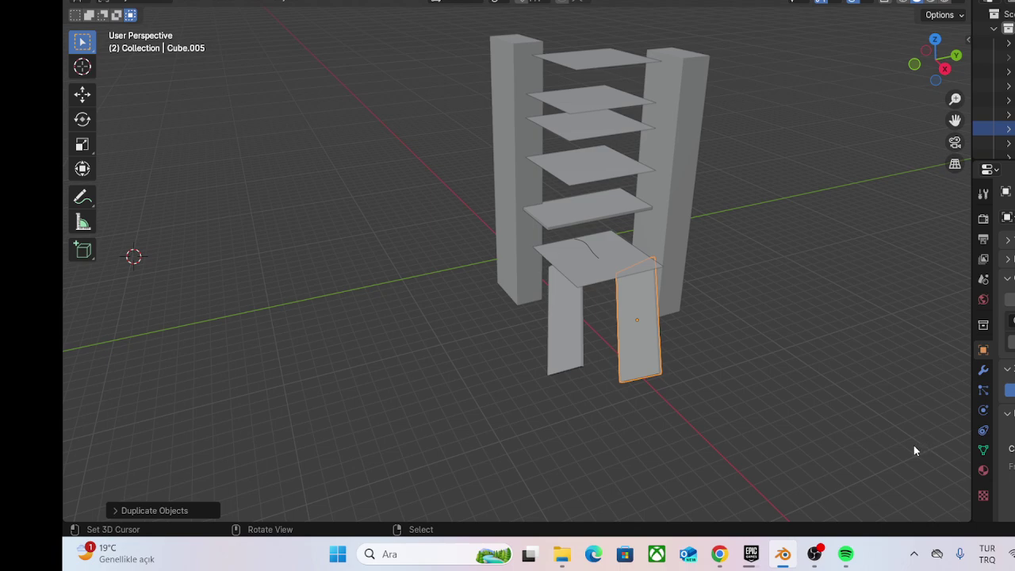
key("r")
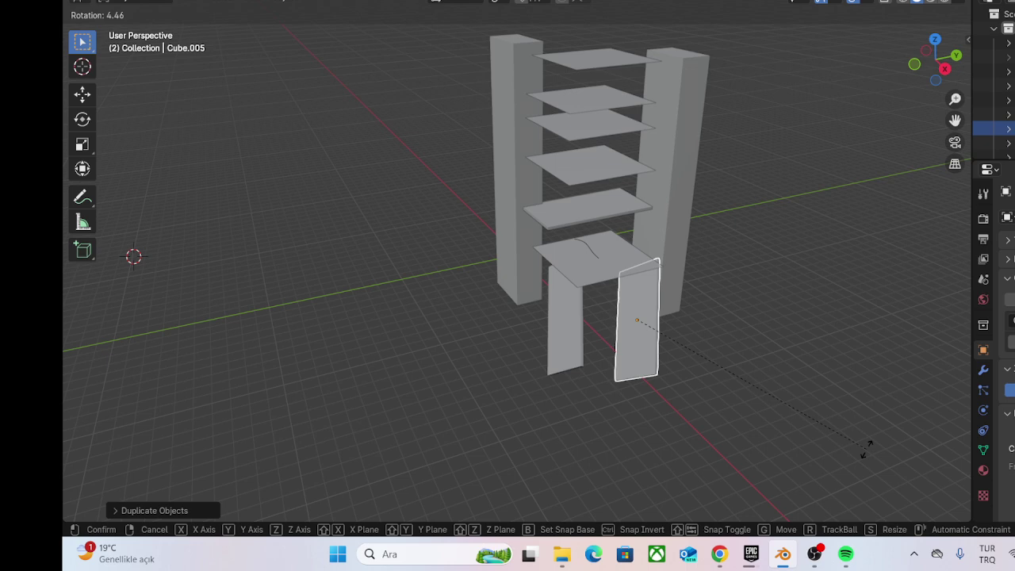
left_click(859, 492)
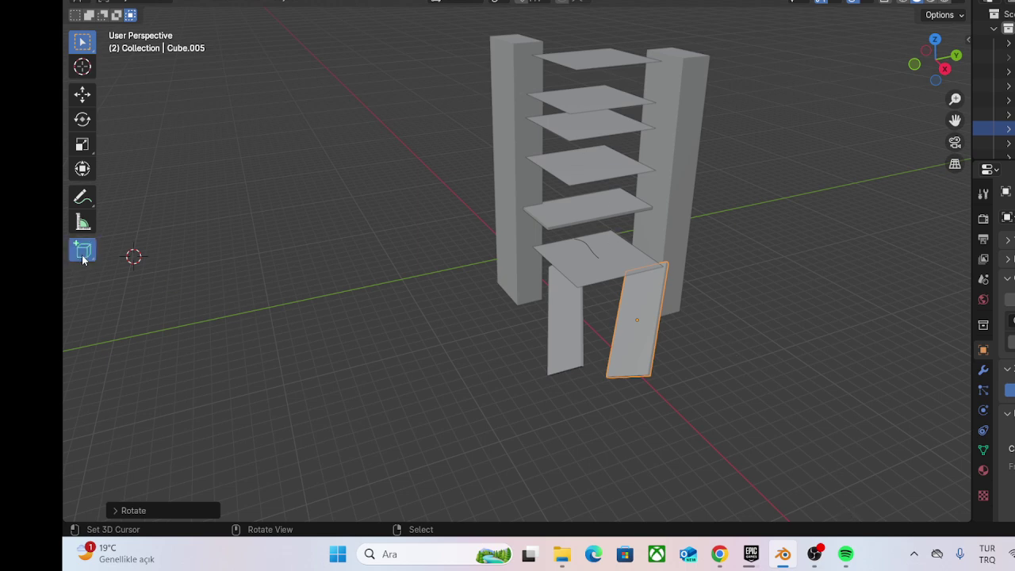
Step: Draw a new flat box with the Add Cube tool beside the left pillar
left_click_drag(83, 256, 92, 257)
left_click(149, 265)
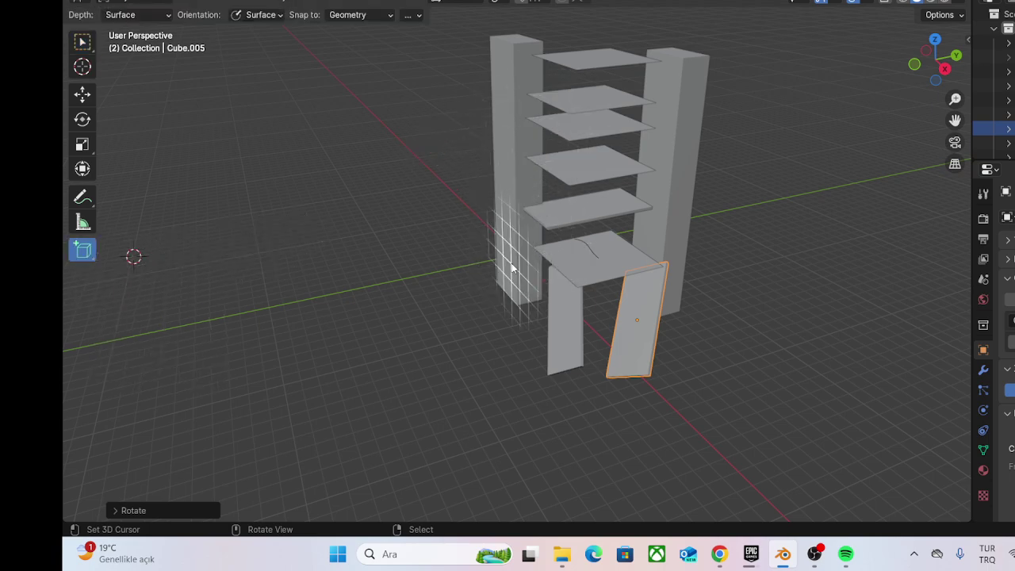
left_click_drag(513, 260, 523, 265)
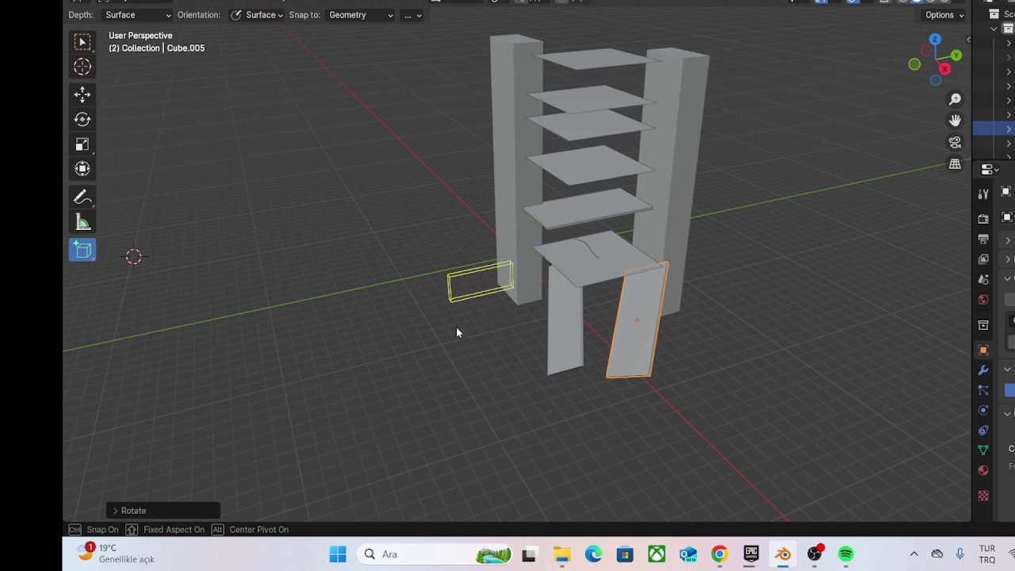
left_click_drag(442, 307, 501, 280)
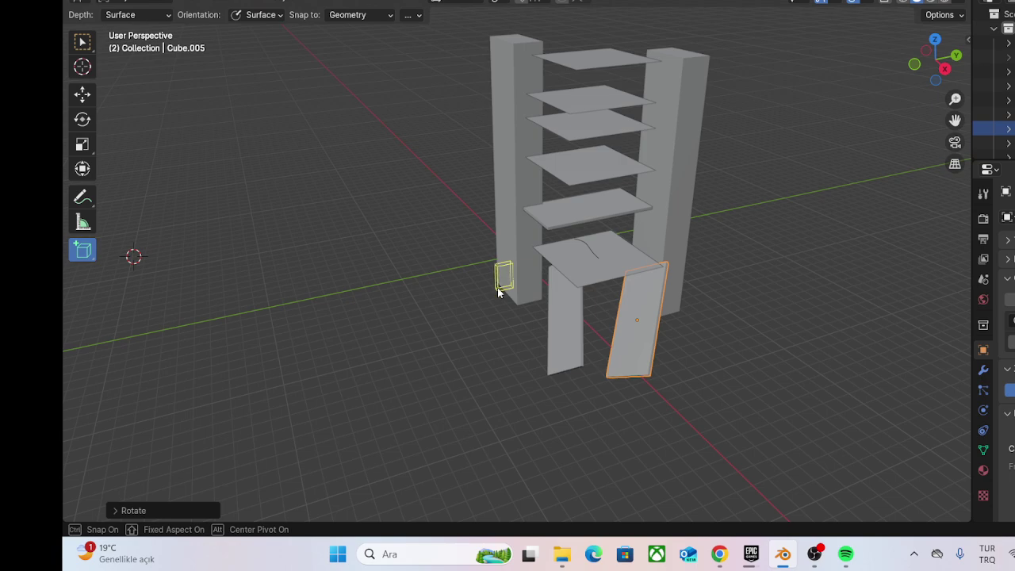
left_click_drag(490, 238, 414, 292)
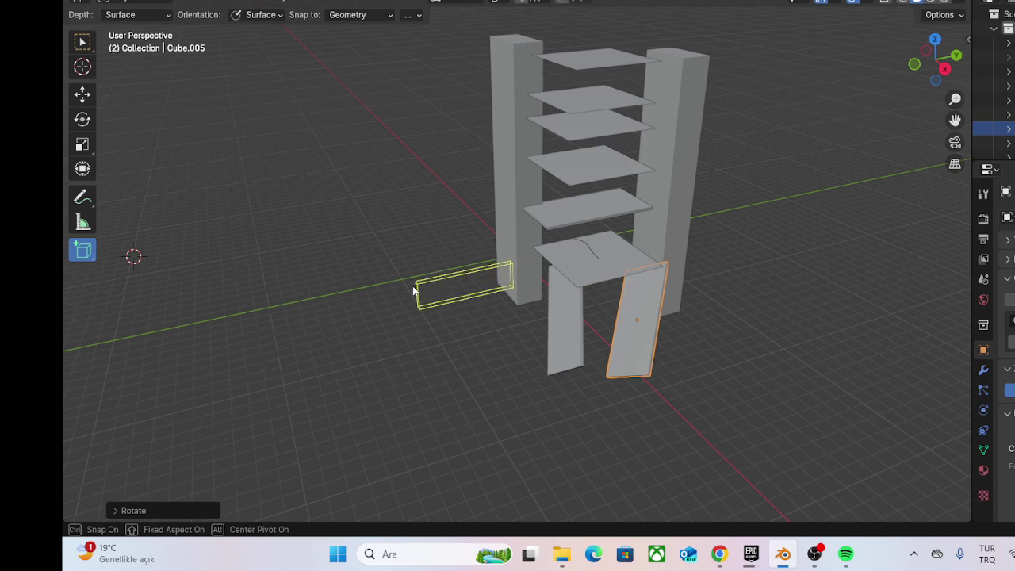
left_click(408, 300)
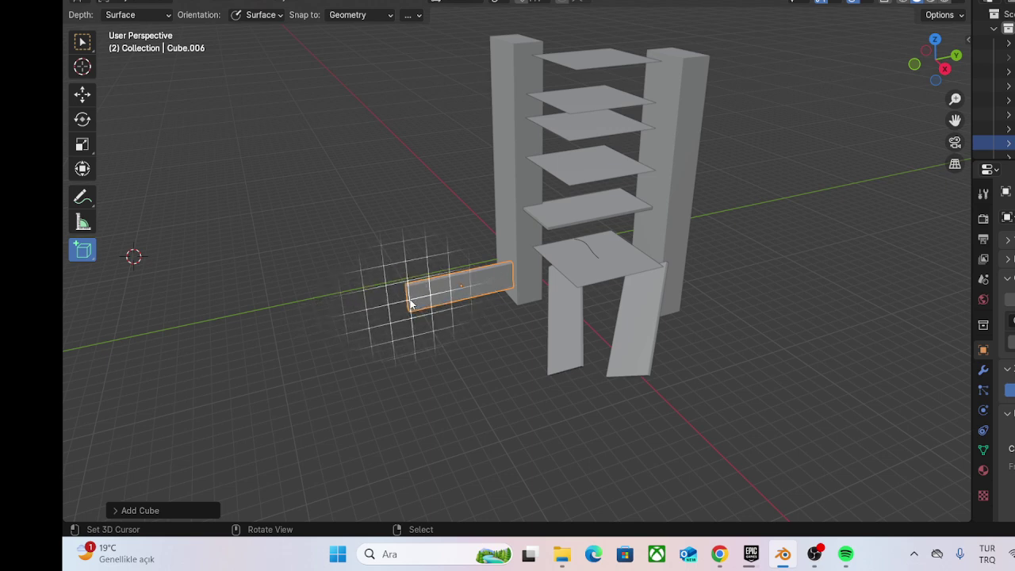
Step: Raise the box above the pillars, rotate it, clear its scale and resize it into a board
key("g")
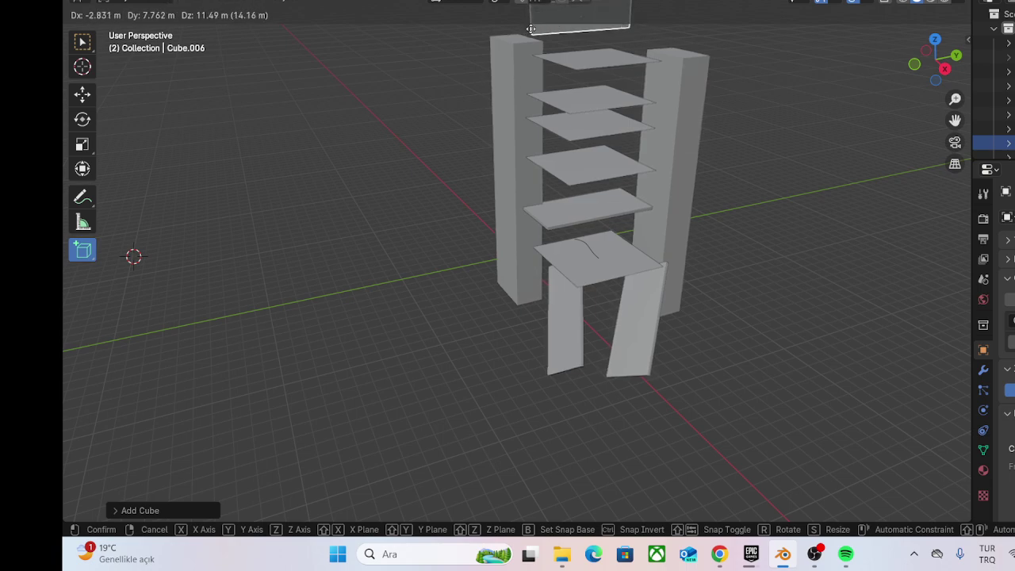
left_click(532, 32)
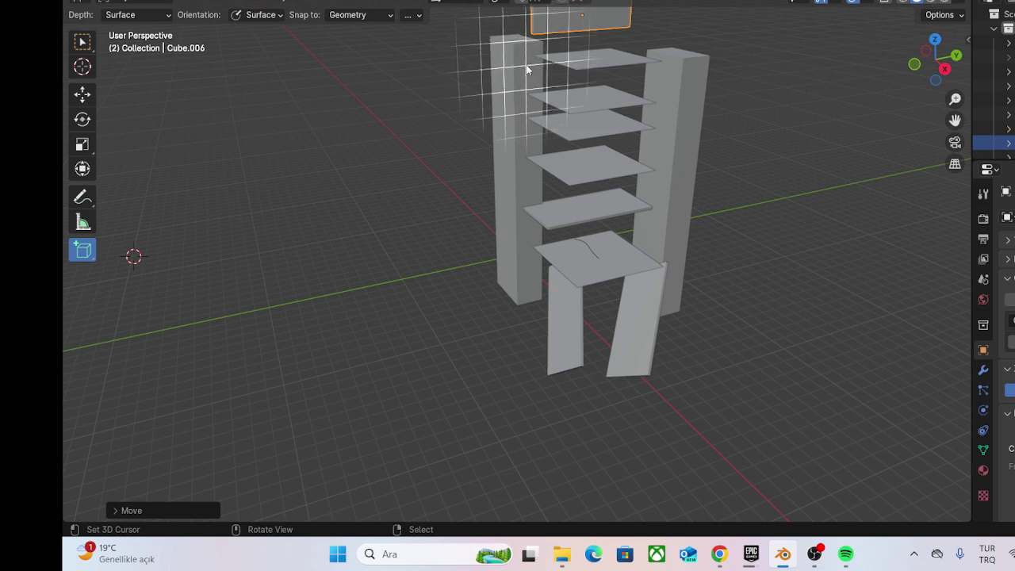
key("r")
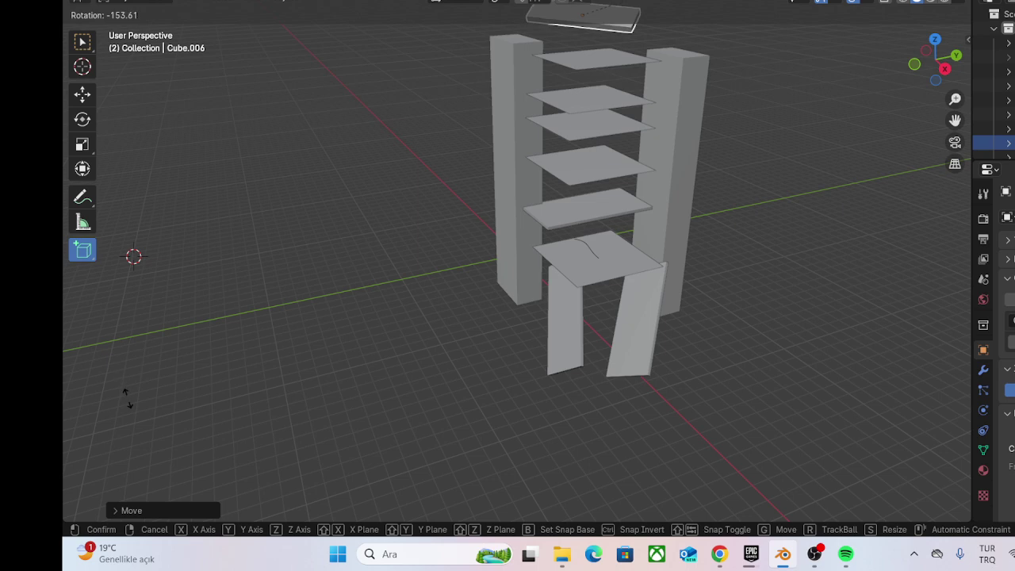
left_click(134, 327)
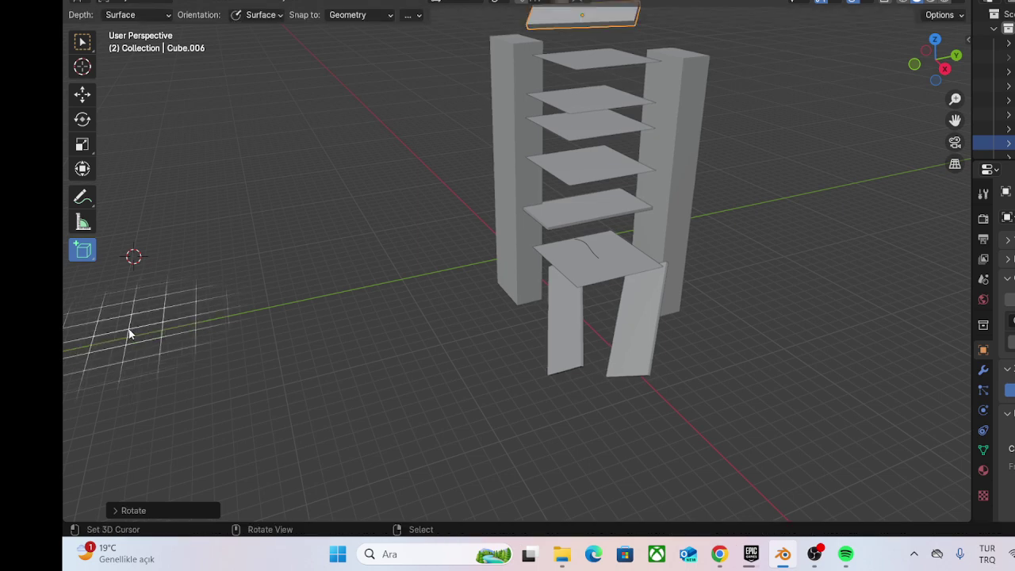
key("alt+s")
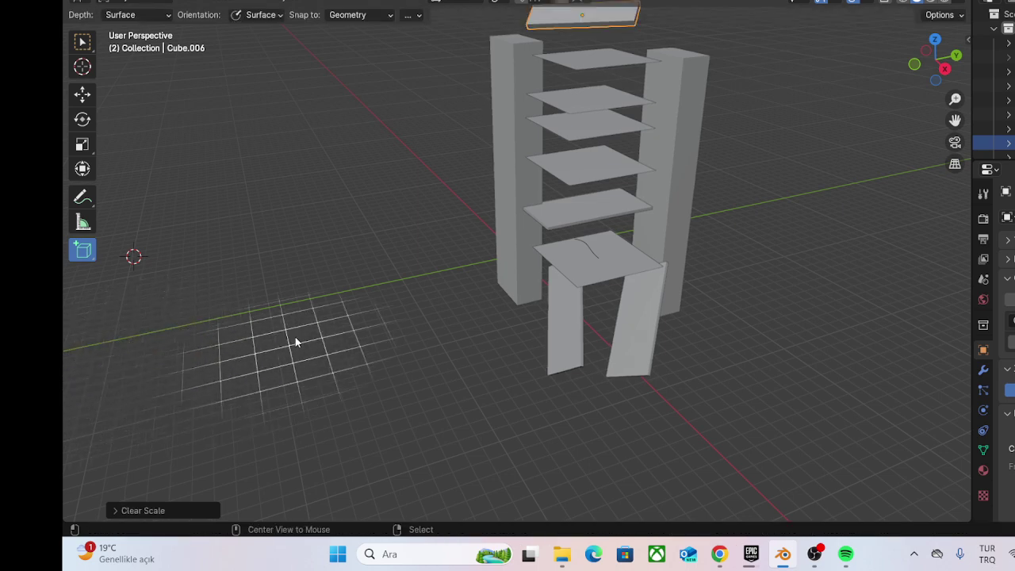
key("s")
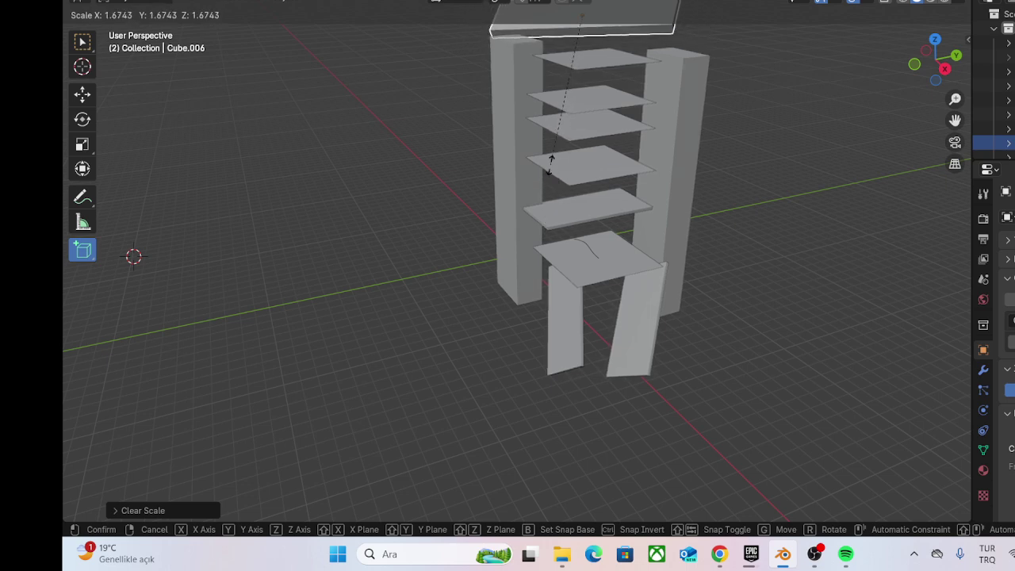
left_click(549, 165)
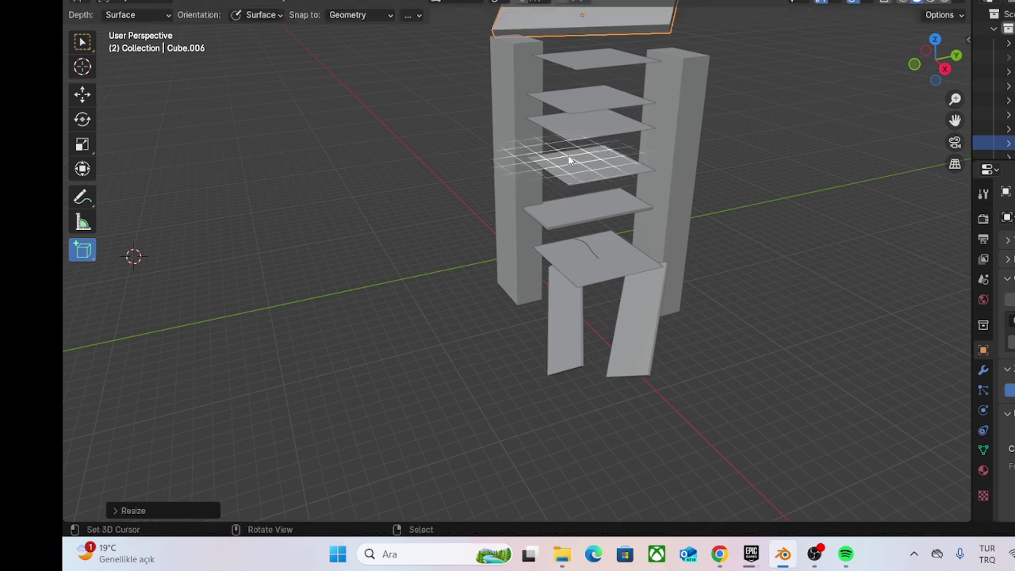
Step: Lower the top board and seat it across the pillar tops
scroll(643, 165, "down", 2)
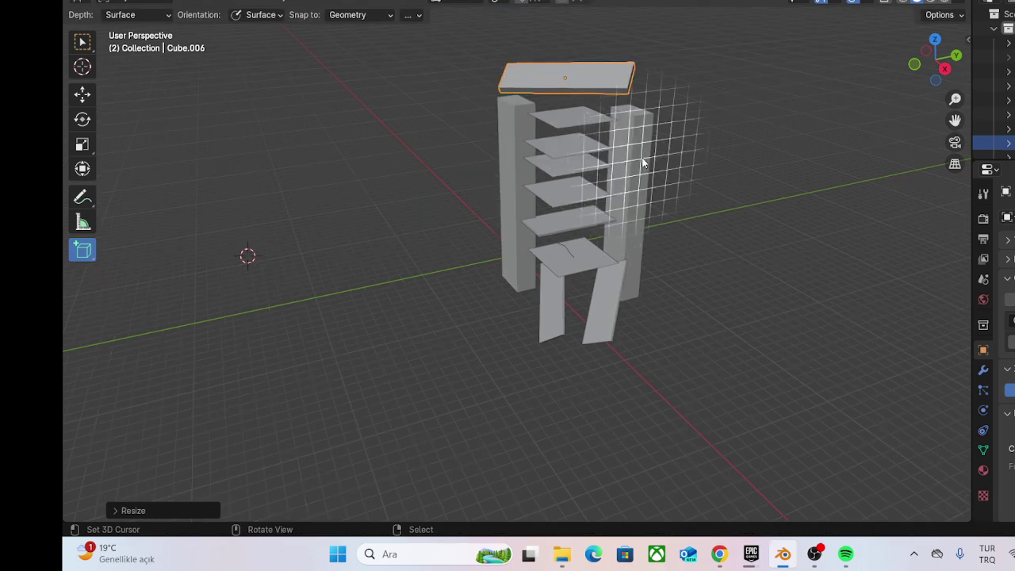
scroll(644, 159, "up", 2)
scroll(645, 151, "down", 2)
key("g")
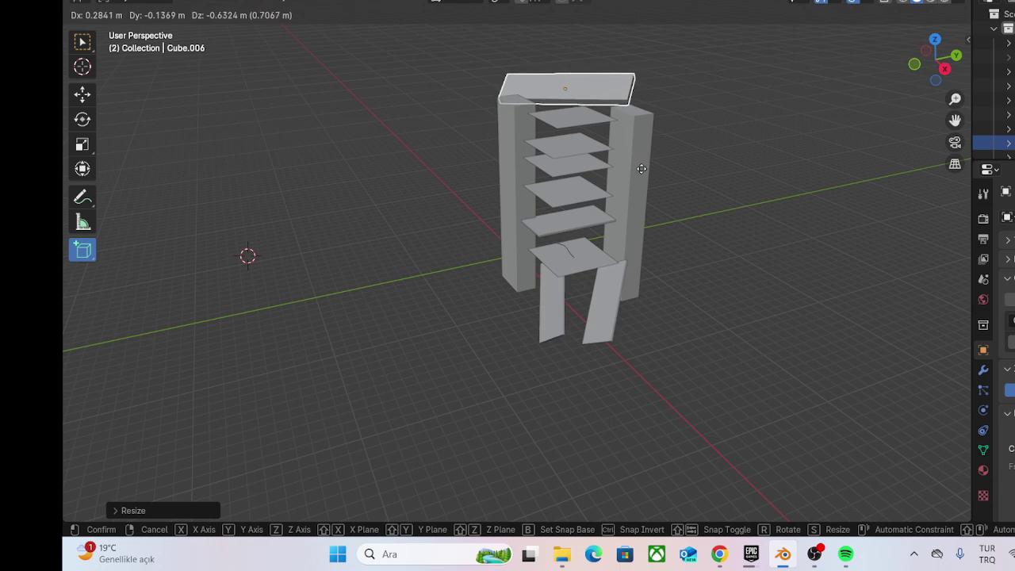
left_click(641, 169)
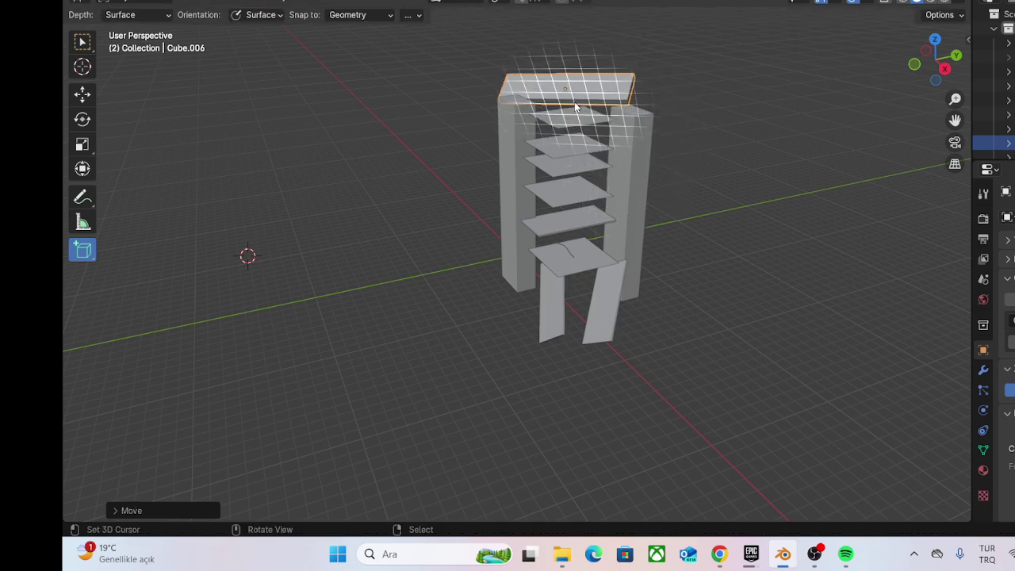
left_click_drag(572, 102, 569, 104)
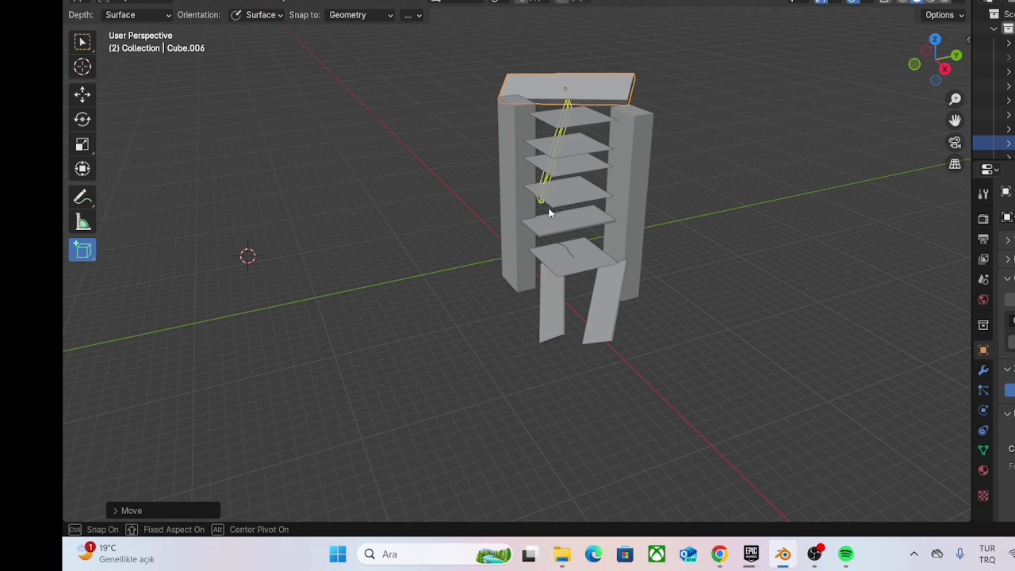
Step: Draw a long thin slat extending down from the top board
left_click_drag(548, 213, 514, 278)
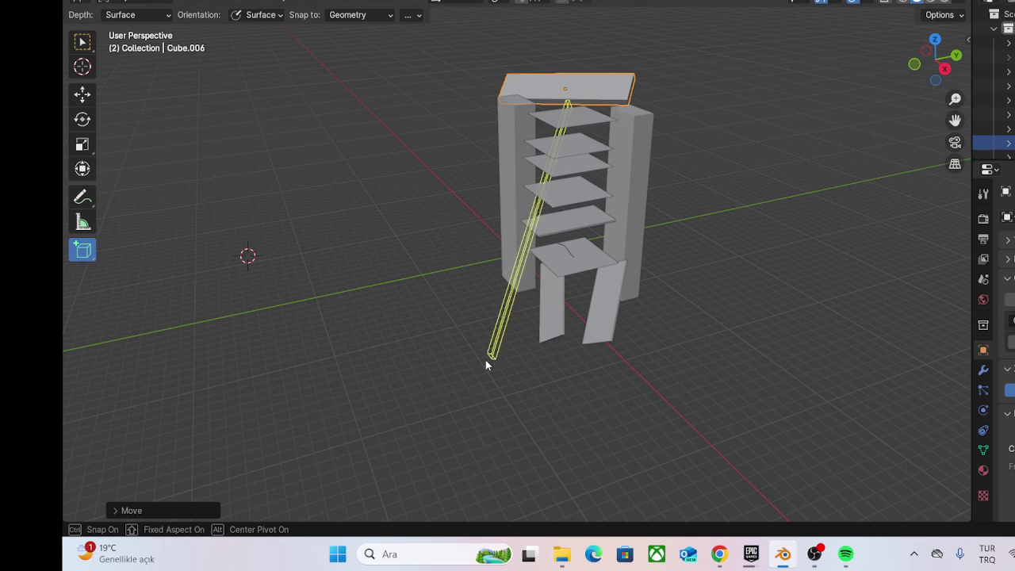
left_click_drag(486, 364, 500, 310)
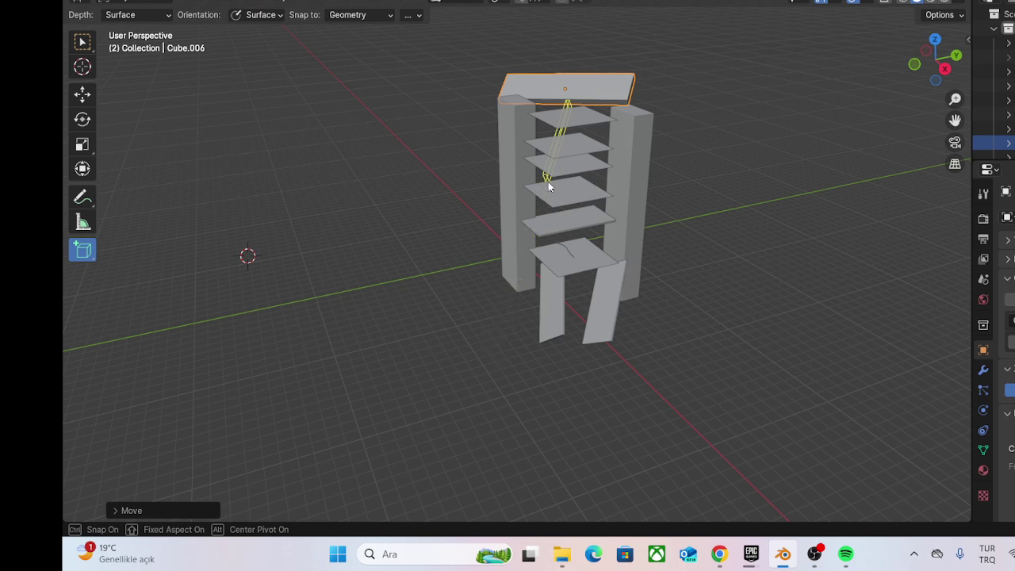
left_click_drag(567, 109, 522, 193)
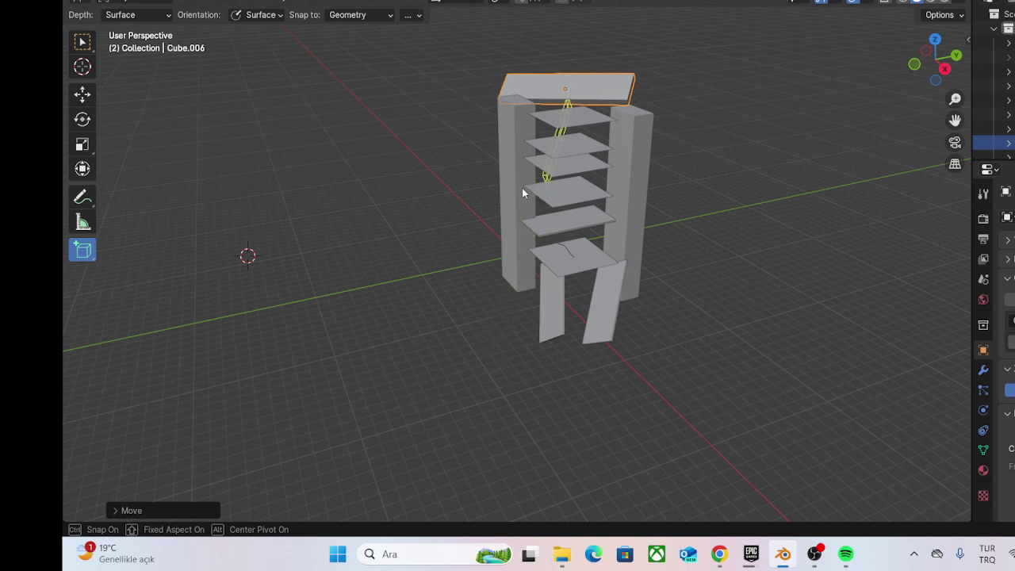
left_click(509, 284)
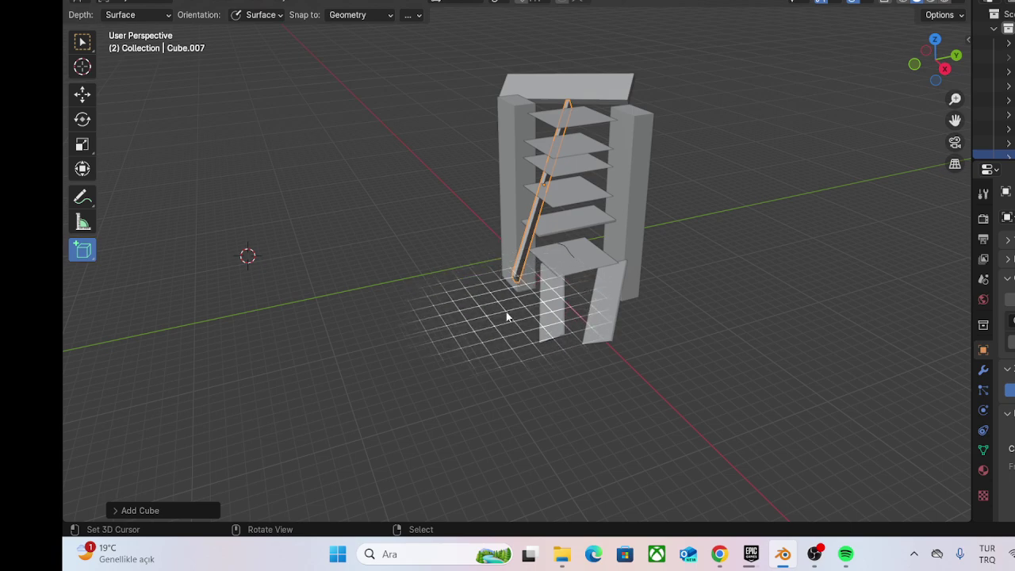
Step: Delete the slat and begin drawing a small box at the left pillar's foot
key("x")
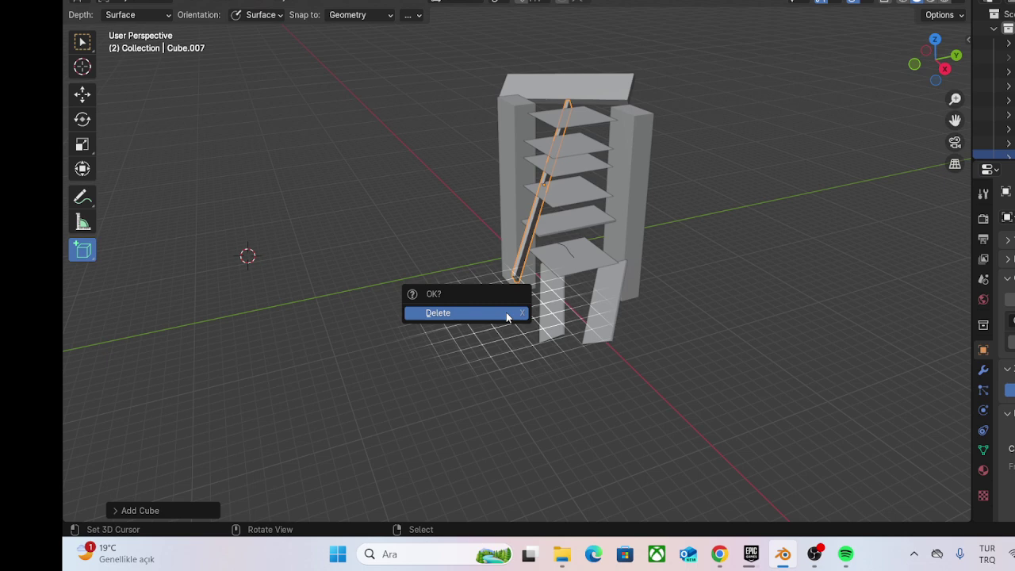
left_click(507, 315)
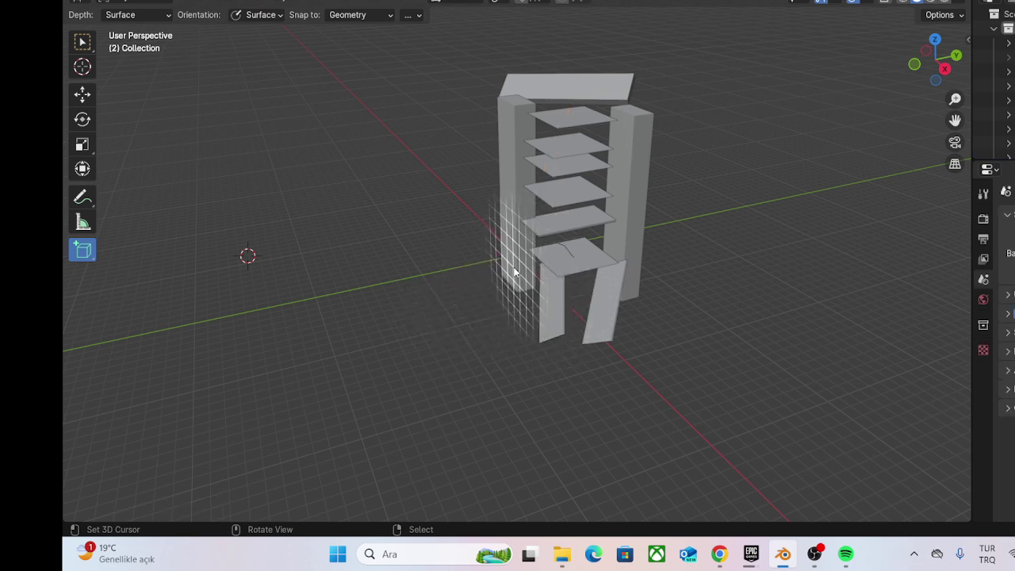
left_click_drag(514, 272, 569, 295)
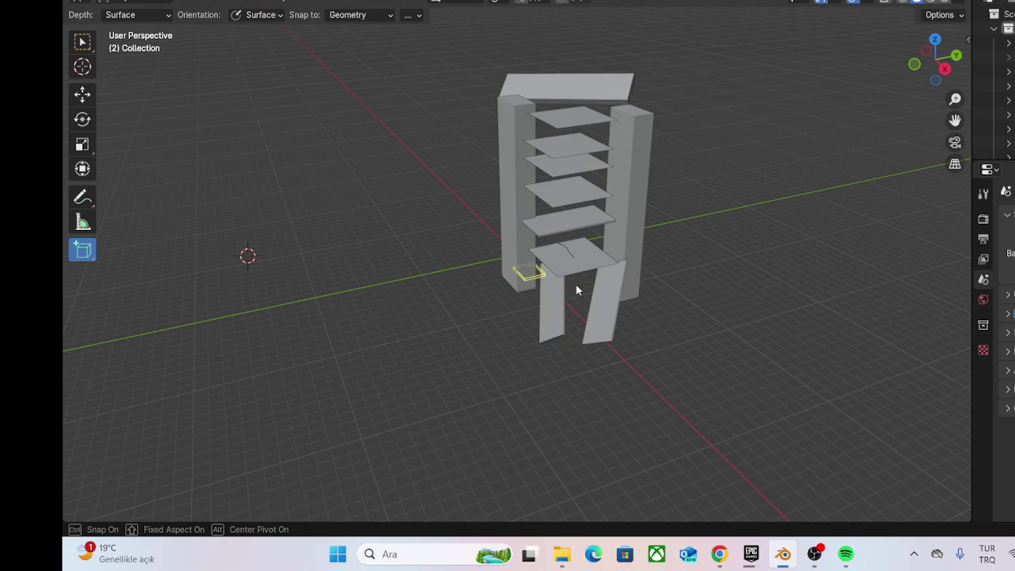
Step: Finish the small block at the left pillar's foot and copy it to the right pillar's foot
left_click(540, 310)
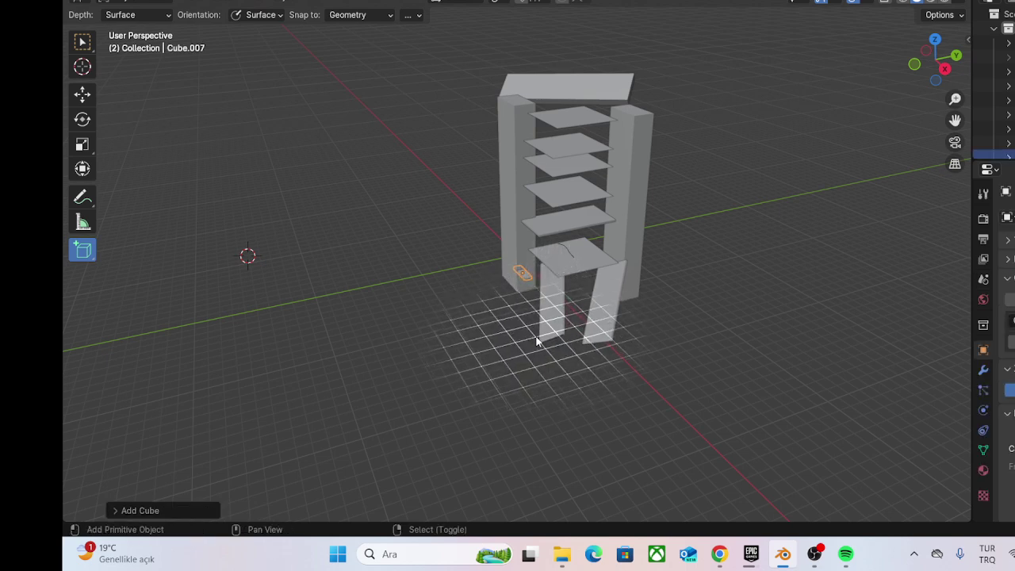
key("shift+d")
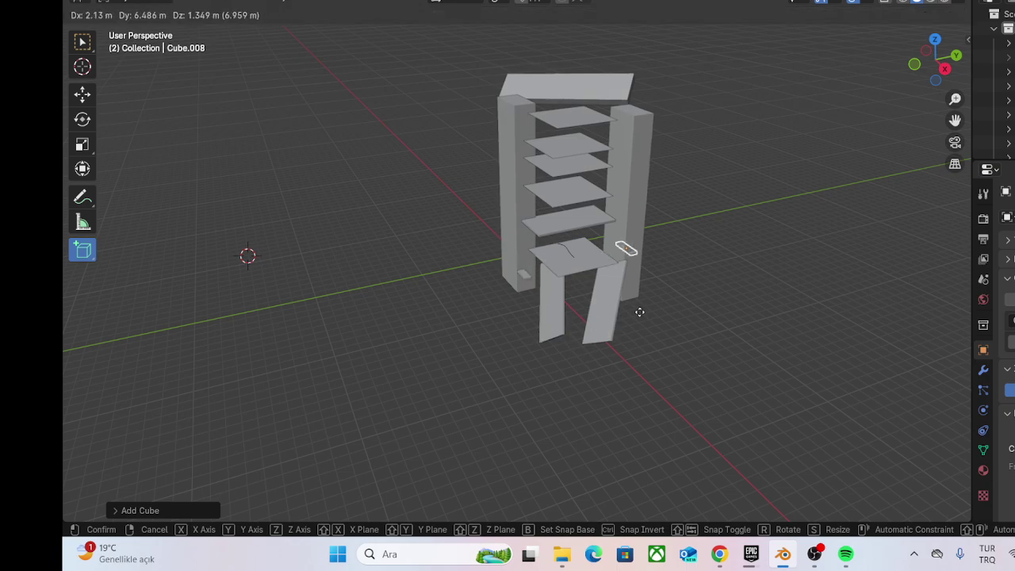
left_click(646, 339)
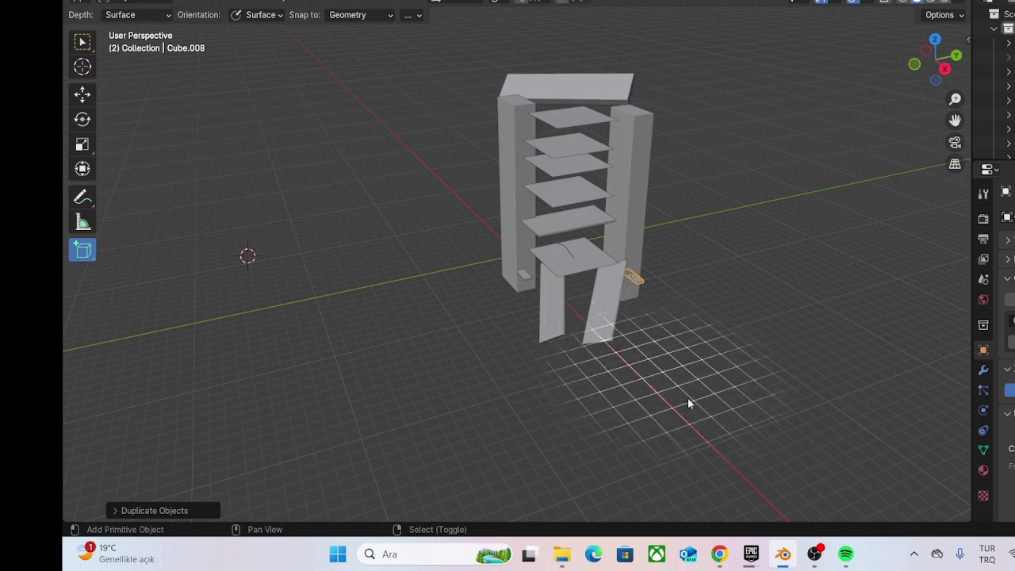
mouse_move(783, 554)
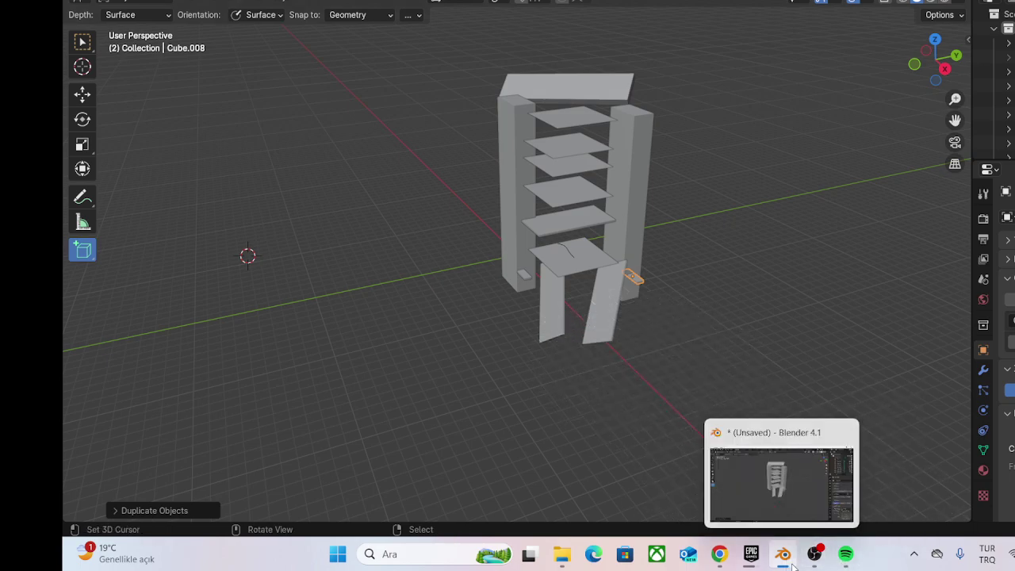
left_click(789, 558)
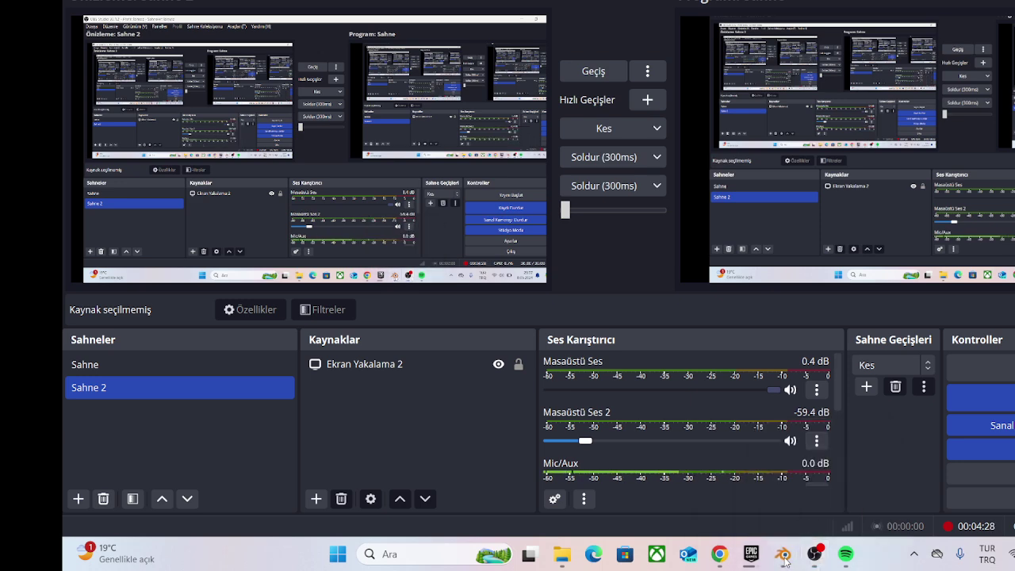
left_click(783, 555)
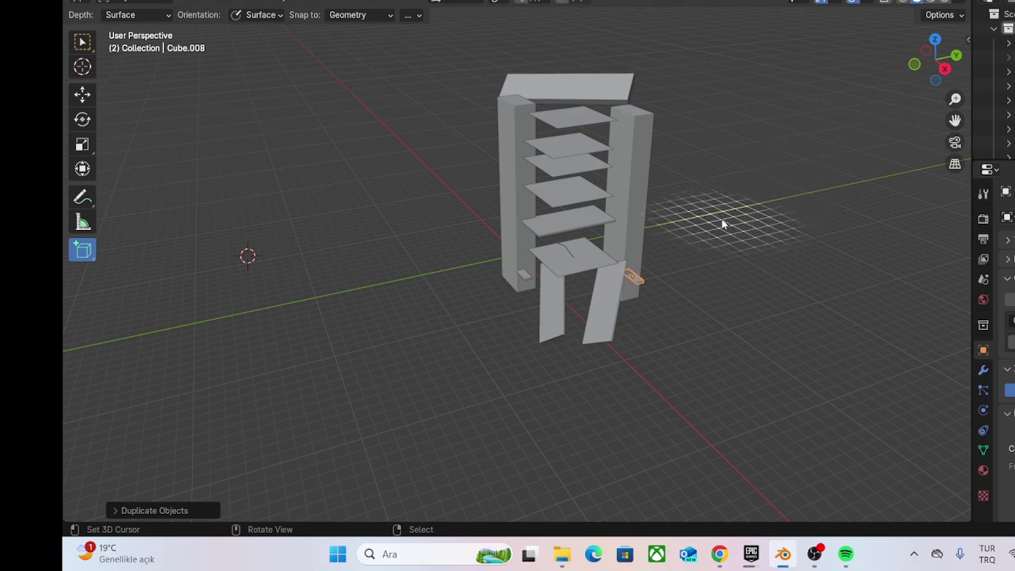
Step: Draw a small half-width board on the left just below the top shelf
scroll(714, 226, "up", 2)
scroll(698, 244, "down", 2)
scroll(697, 248, "up", 2)
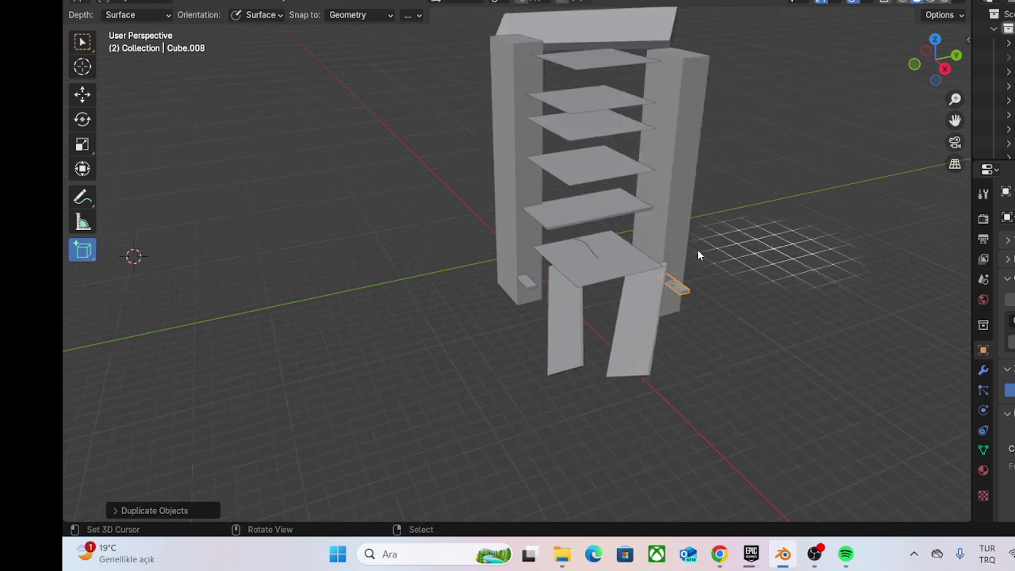
scroll(697, 249, "up", 2)
scroll(698, 253, "down", 2)
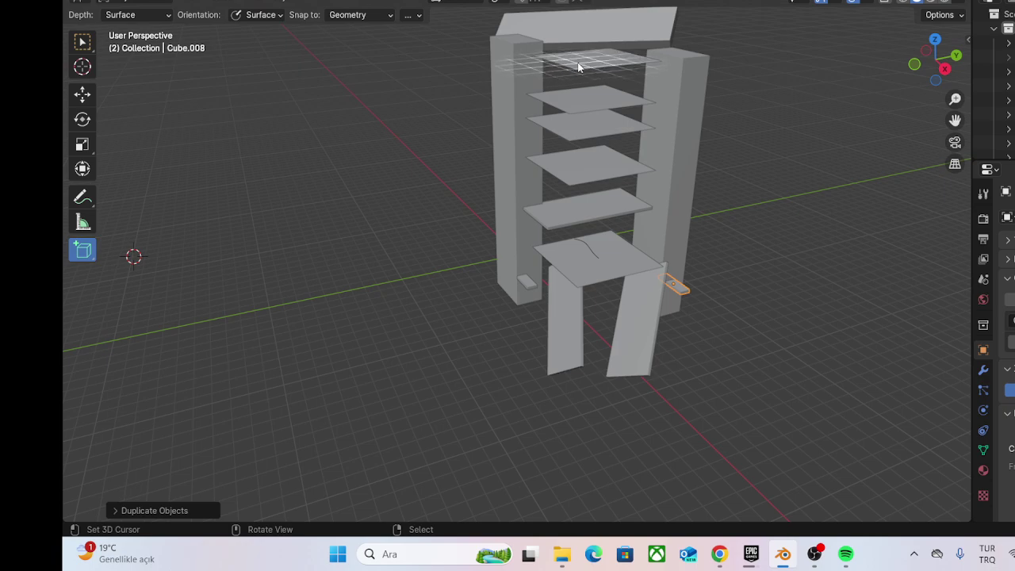
left_click_drag(577, 73, 610, 83)
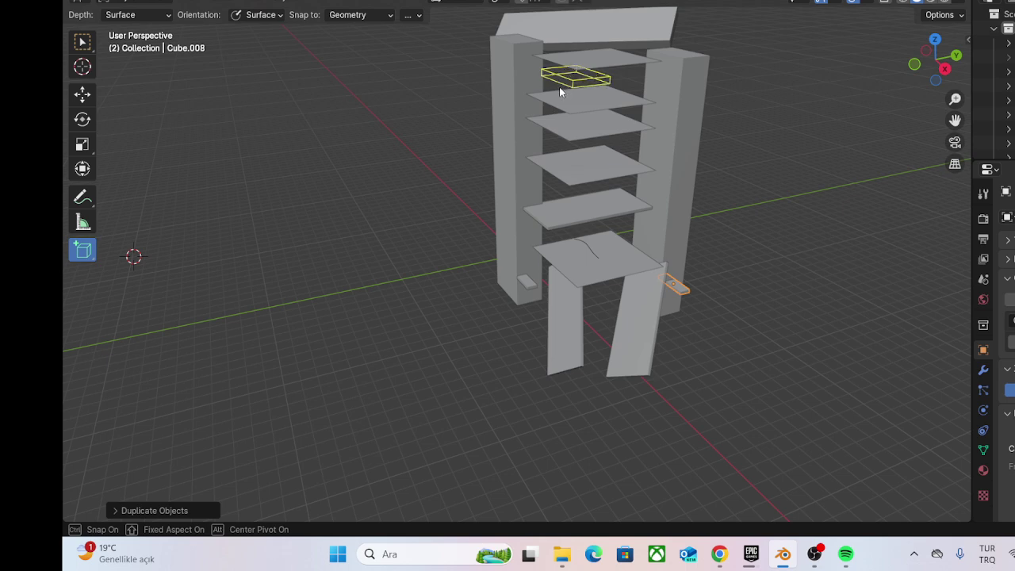
left_click(559, 87)
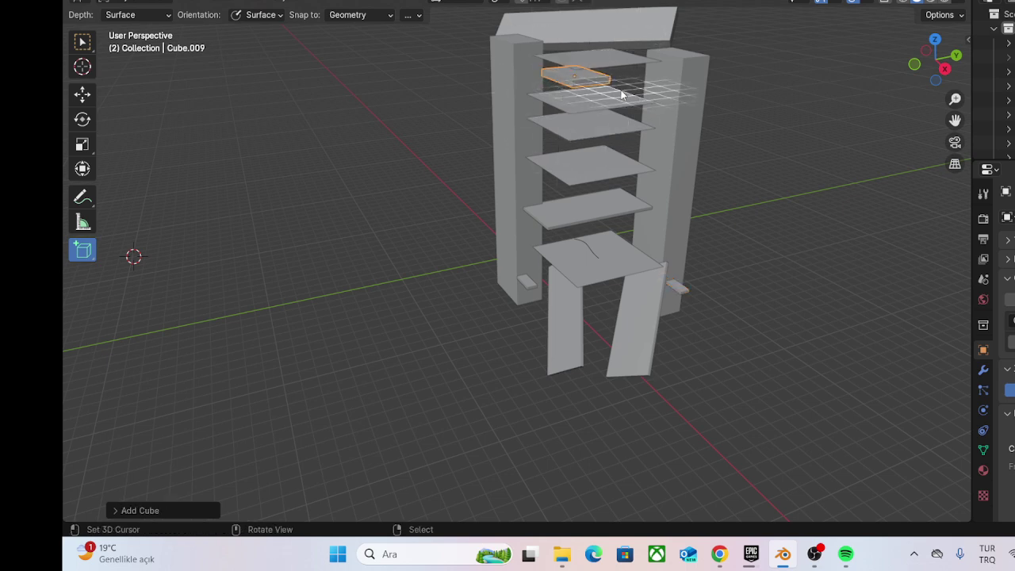
Step: Copy the board to the right side and delete the extra third copy
key("shift")
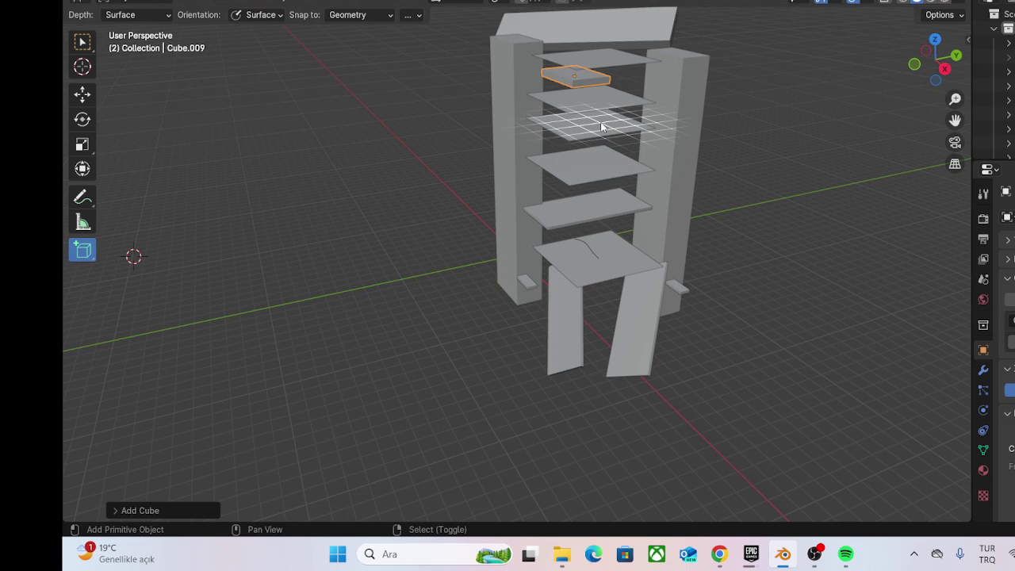
key("shift+d")
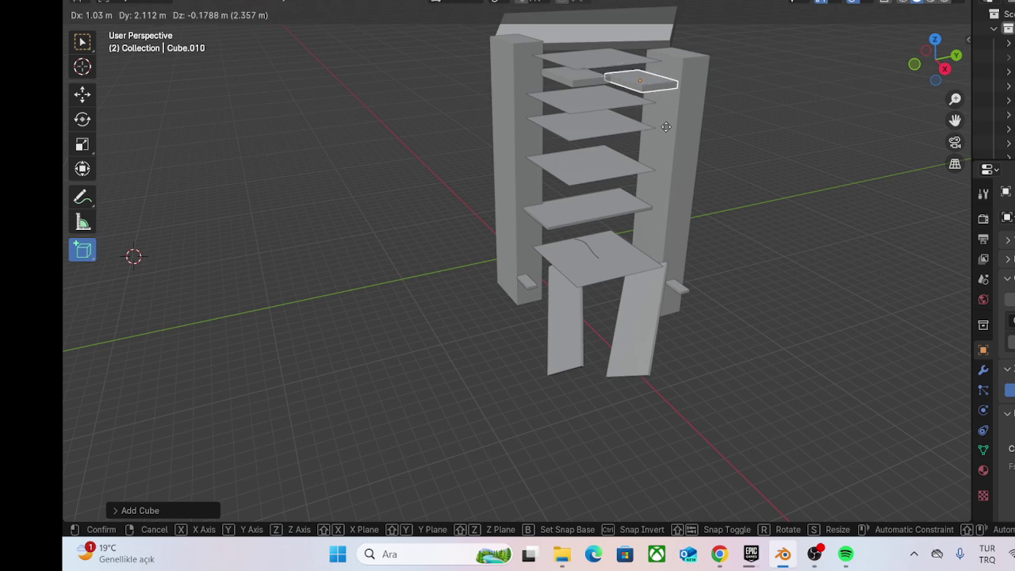
left_click(662, 122)
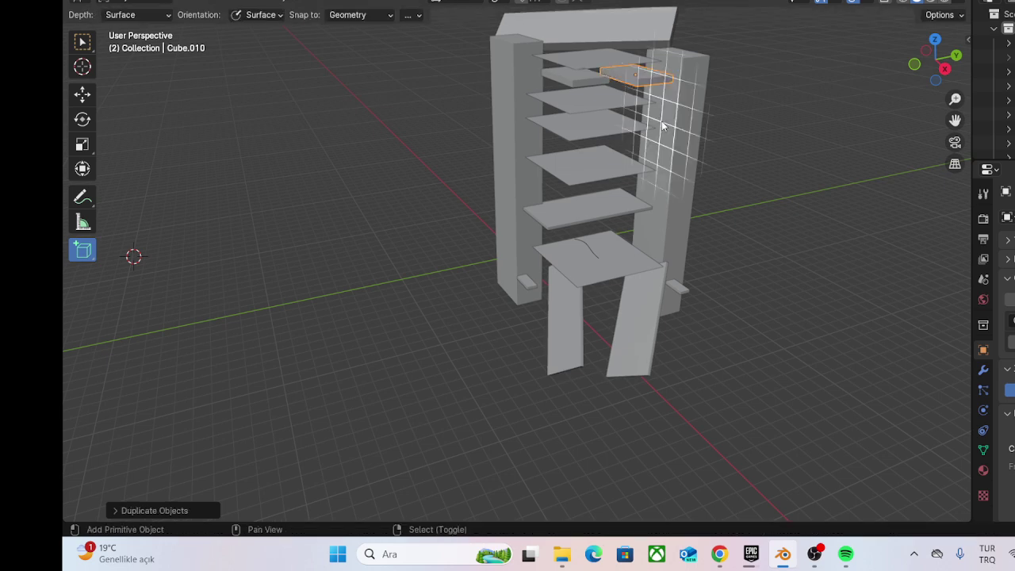
key("shift+d")
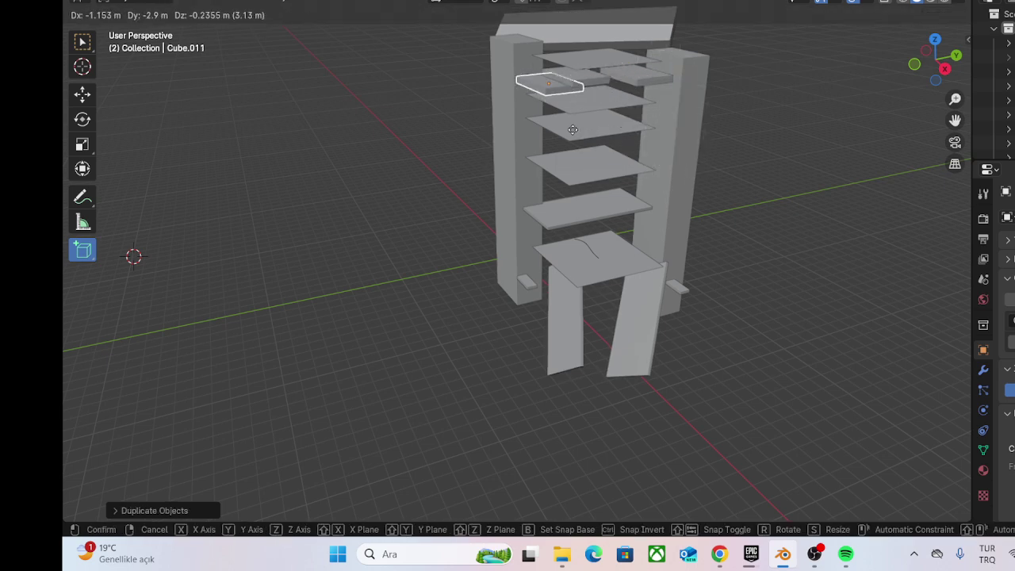
left_click(571, 125)
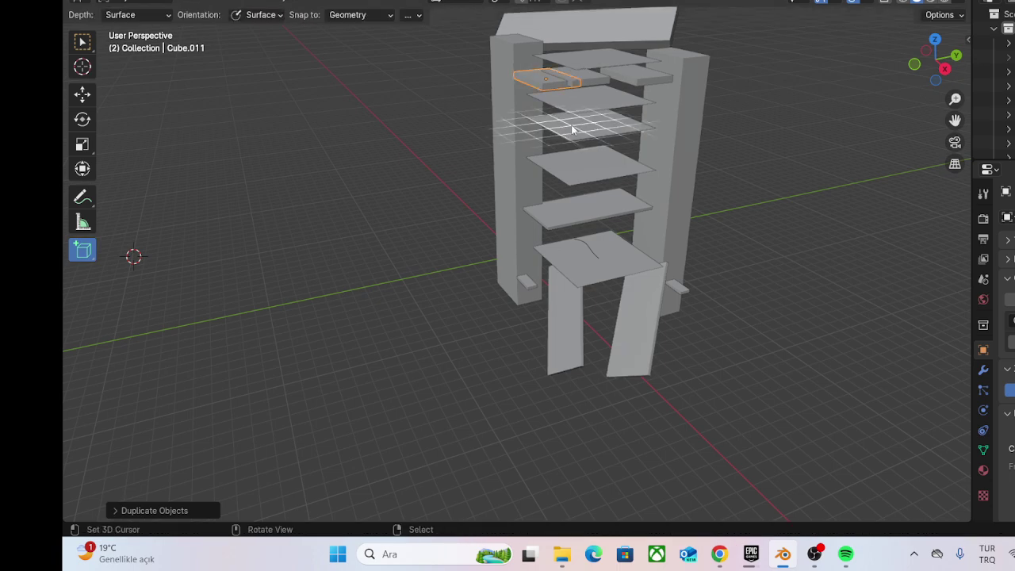
key("x")
left_click(572, 124)
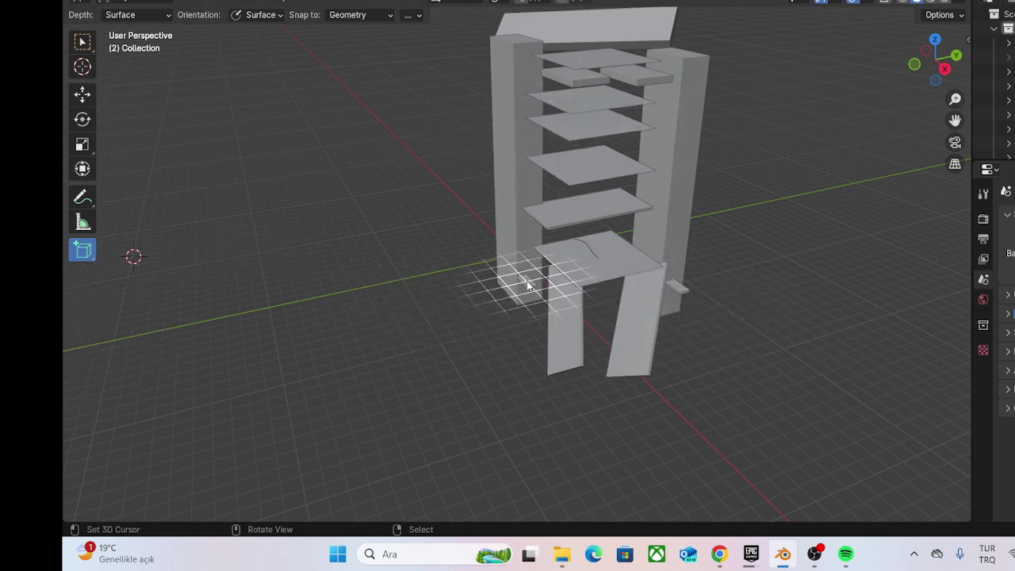
Step: Draw a tall thin slat in front of the left pillar and place a copy between the lower shelves
left_click_drag(527, 286, 529, 288)
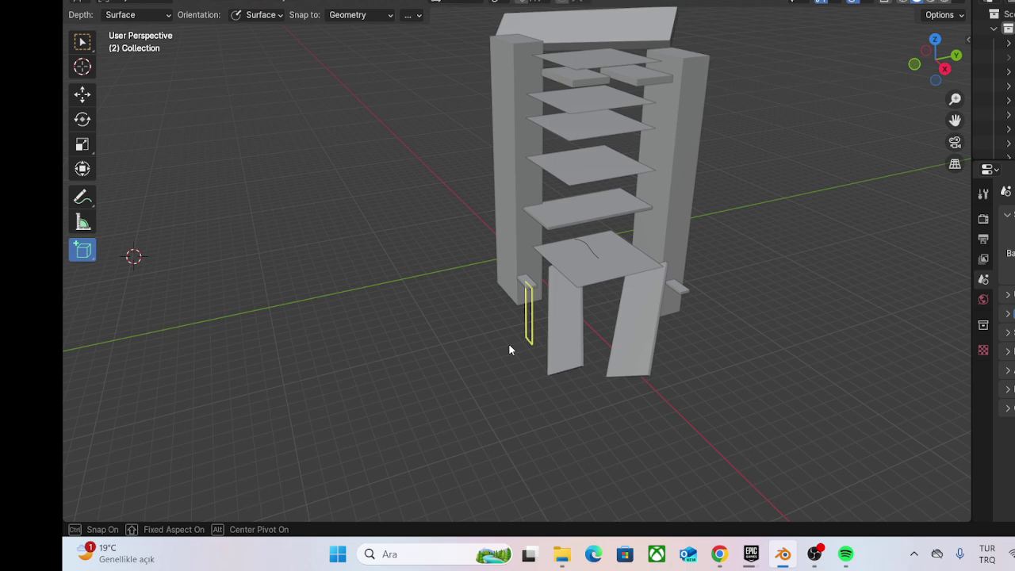
left_click(496, 391)
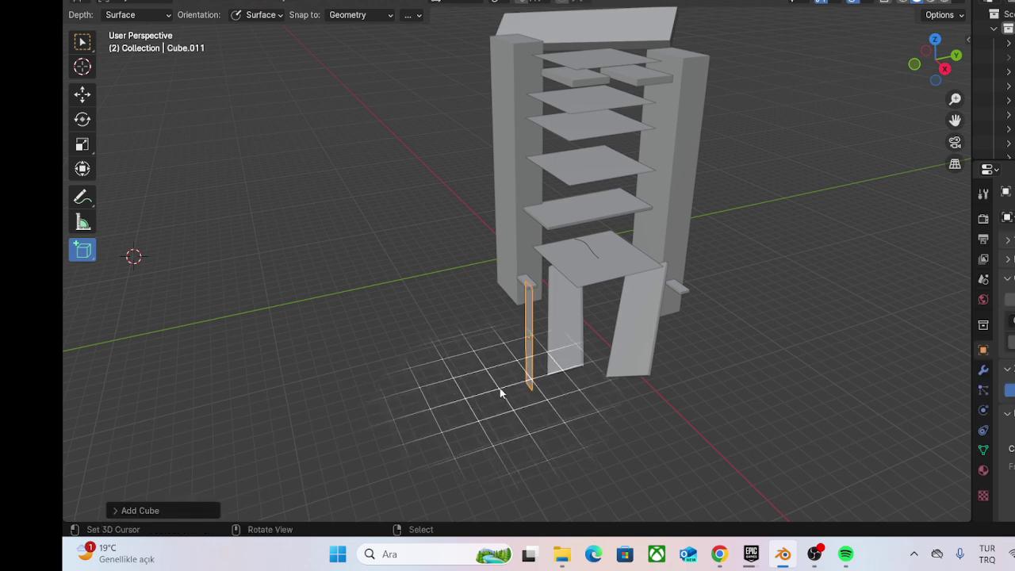
key("shift")
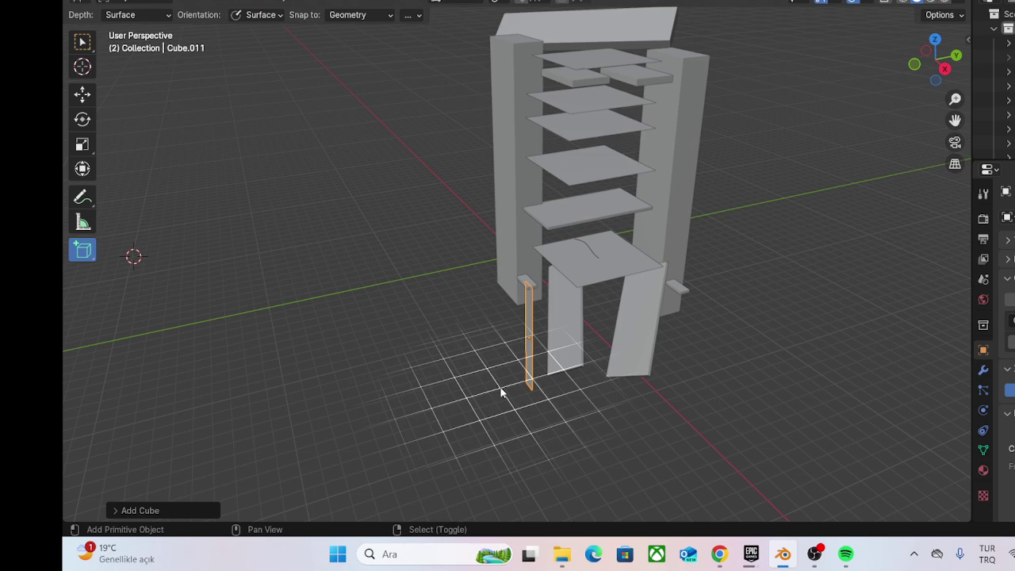
key("shift+d")
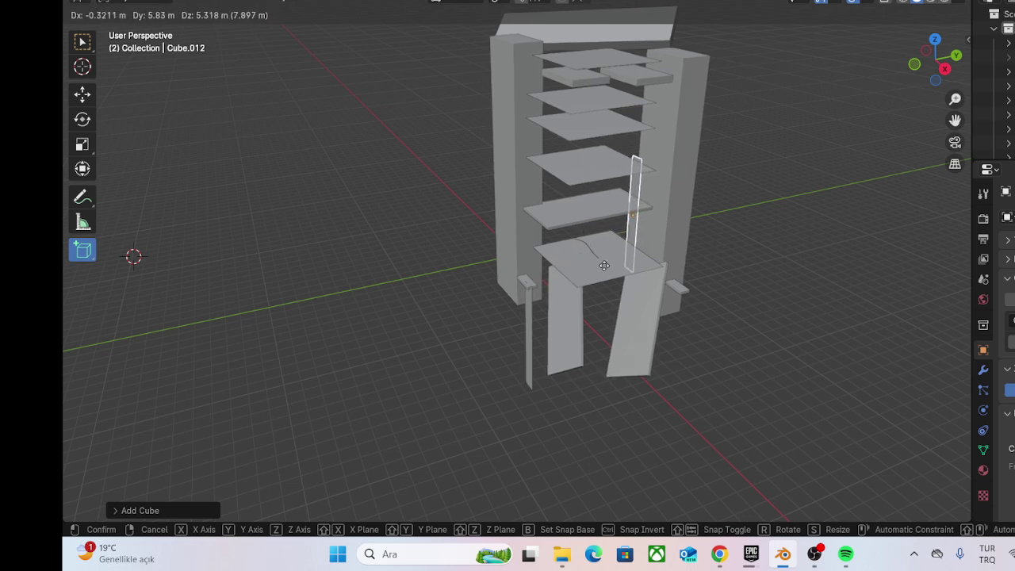
left_click(605, 271)
Step: Place four more slat copies: between the upper shelves, near the right pillar's top, and on the left side
key("shift+d")
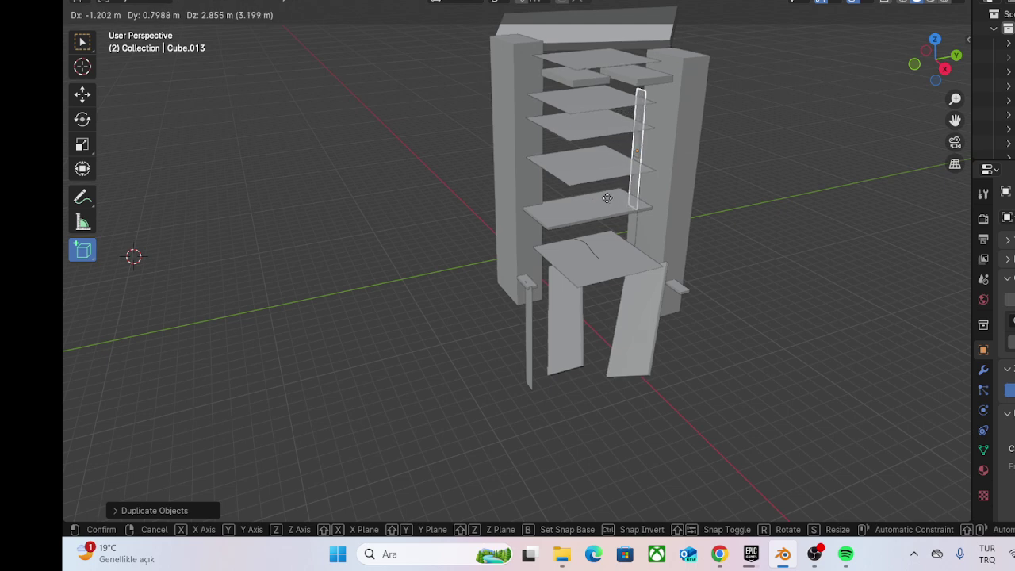
left_click(606, 190)
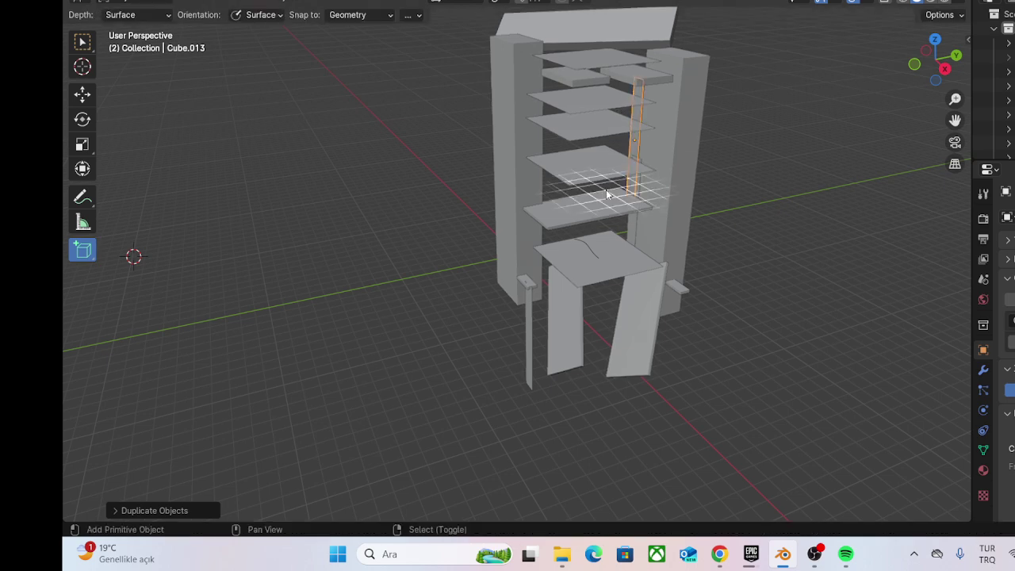
key("shift+d")
left_click(606, 178)
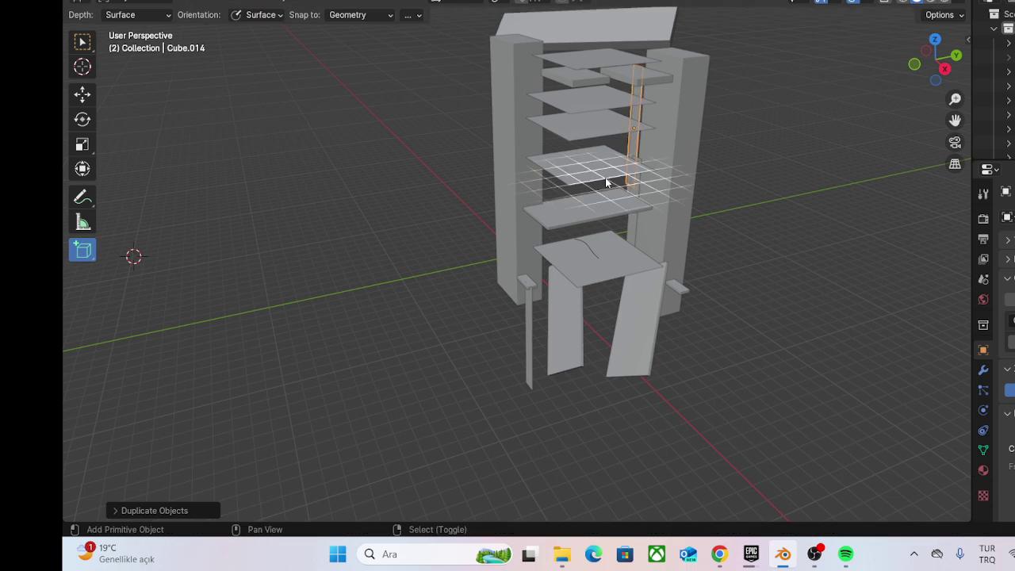
key("shift+d")
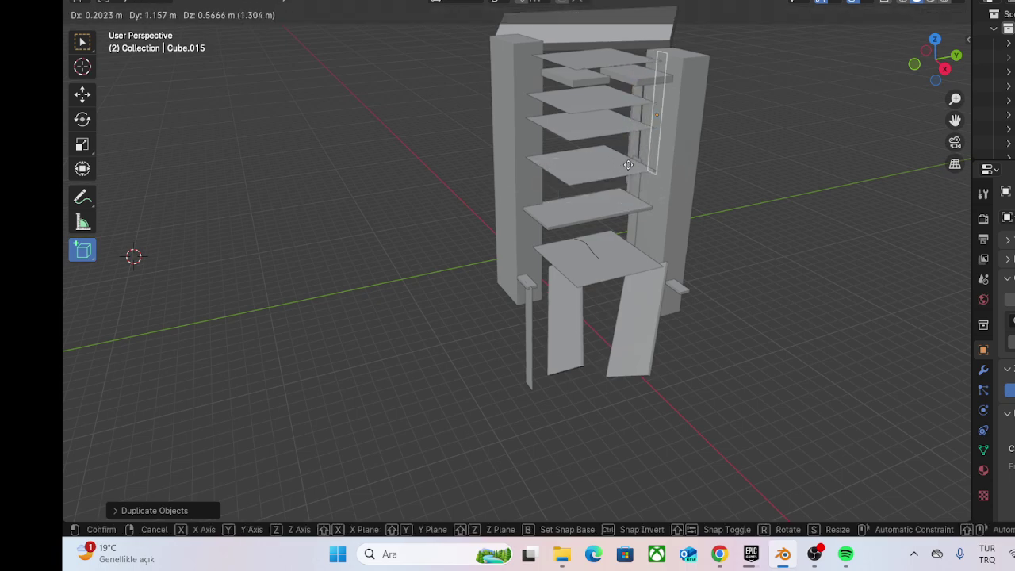
left_click(627, 167)
key("shift+d")
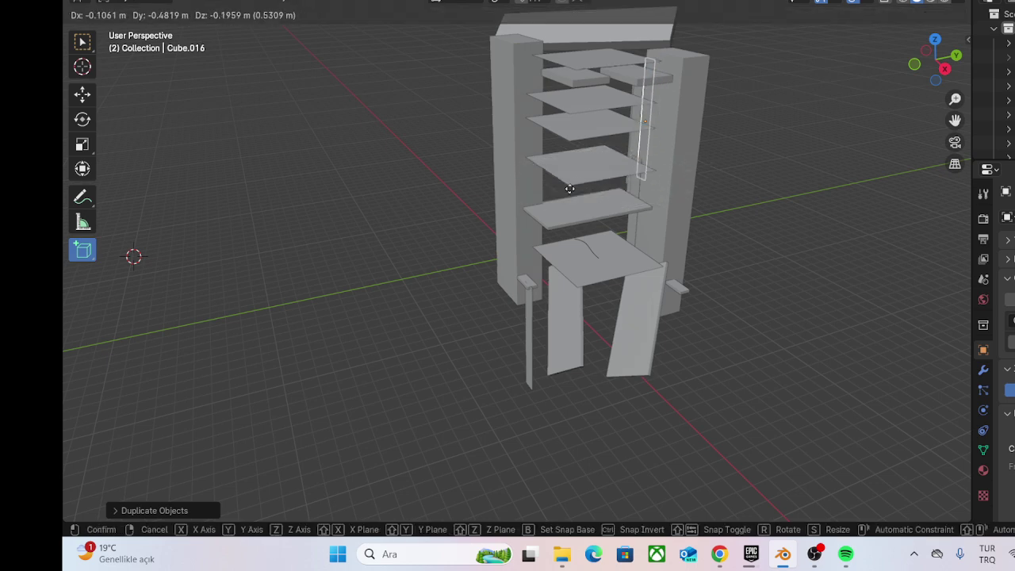
left_click(473, 176)
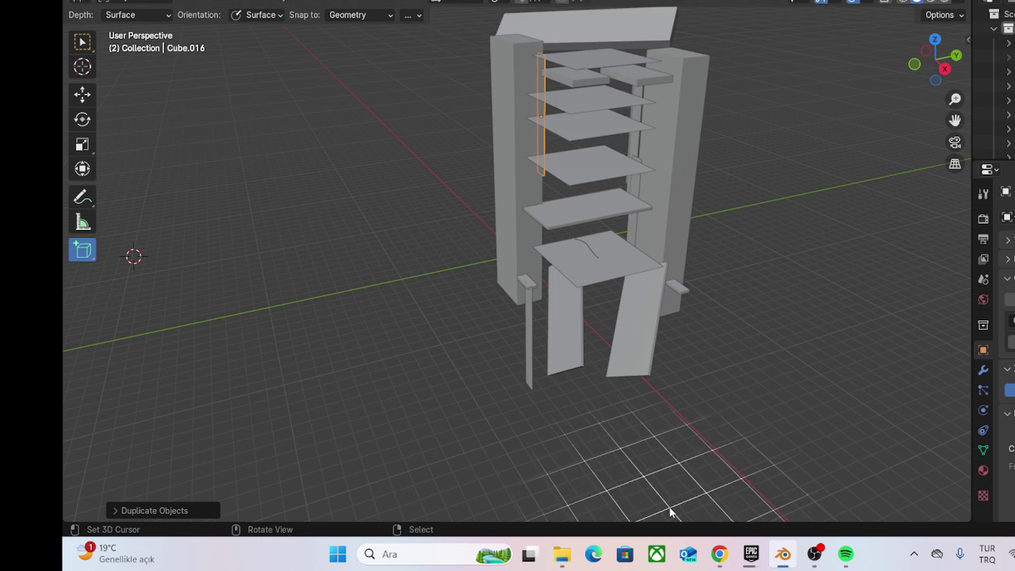
Step: Switch to OBS Studio from the taskbar so its preview shows the Blender shelving unit
left_click(815, 554)
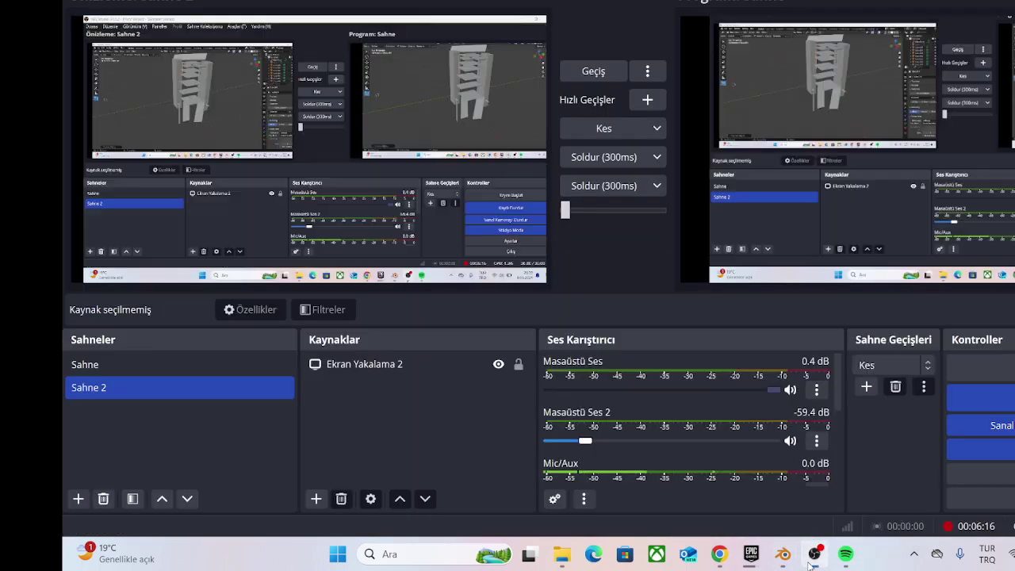